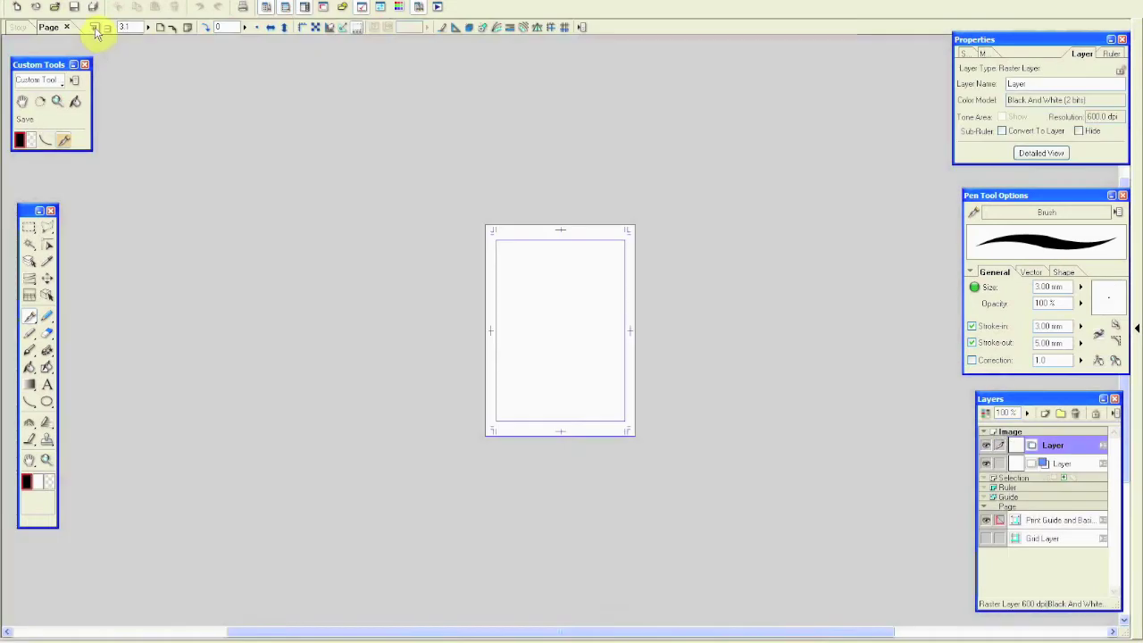
Import the pencil sketch image Tav61matVign into the page as an image file.
click(95, 28)
click(94, 27)
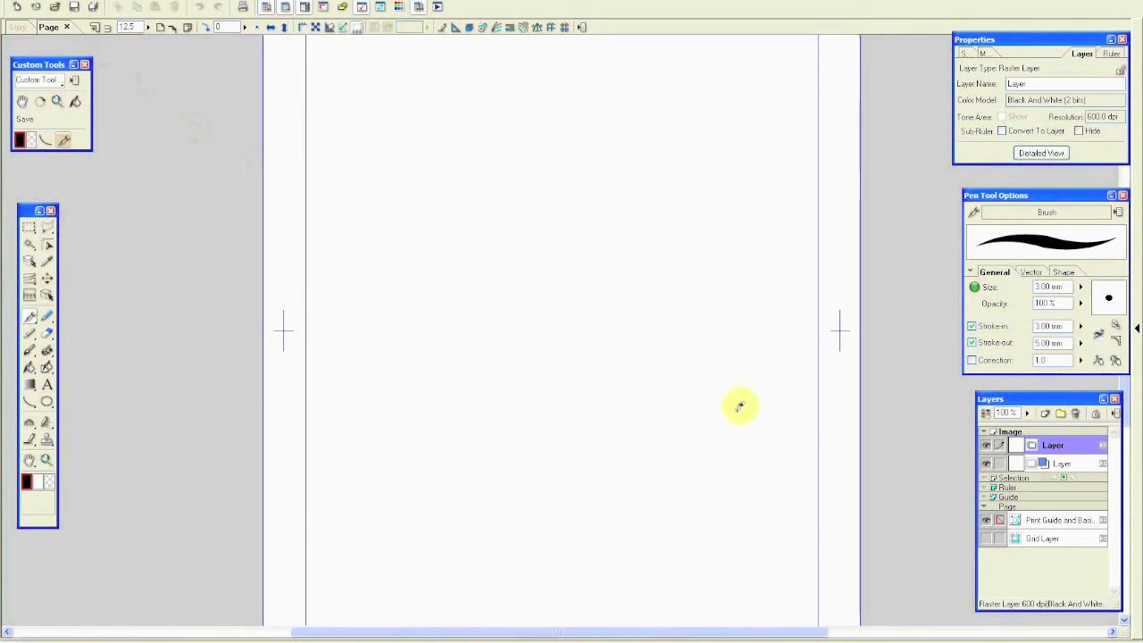
key(alt+f)
mouse_move(56, 148)
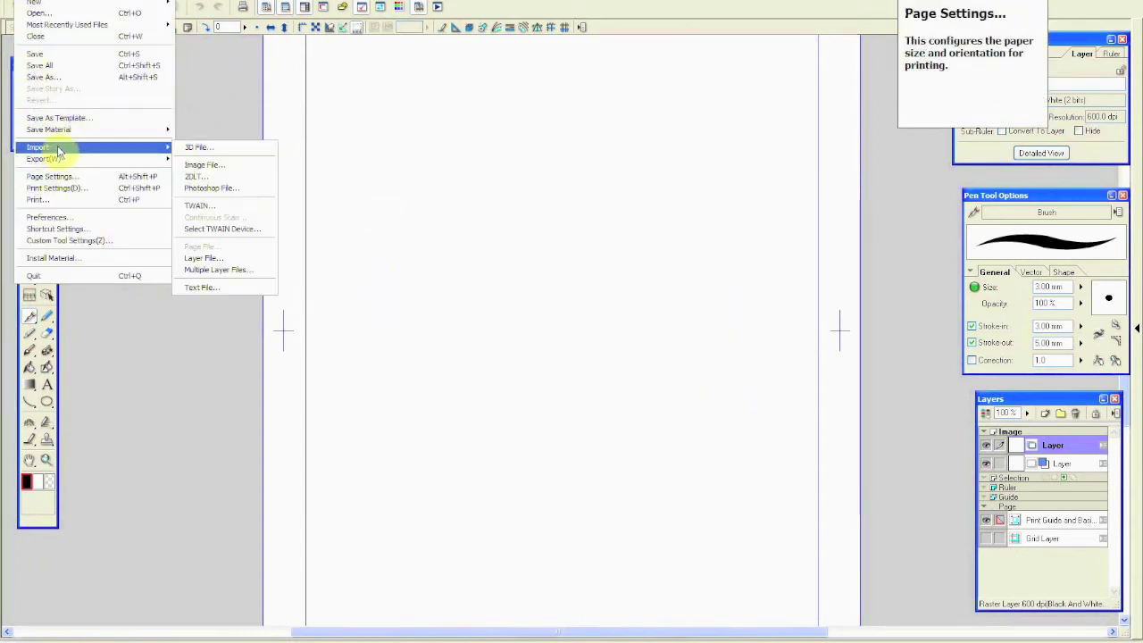
click(215, 163)
drag(591, 343, 684, 338)
click(640, 244)
click(724, 366)
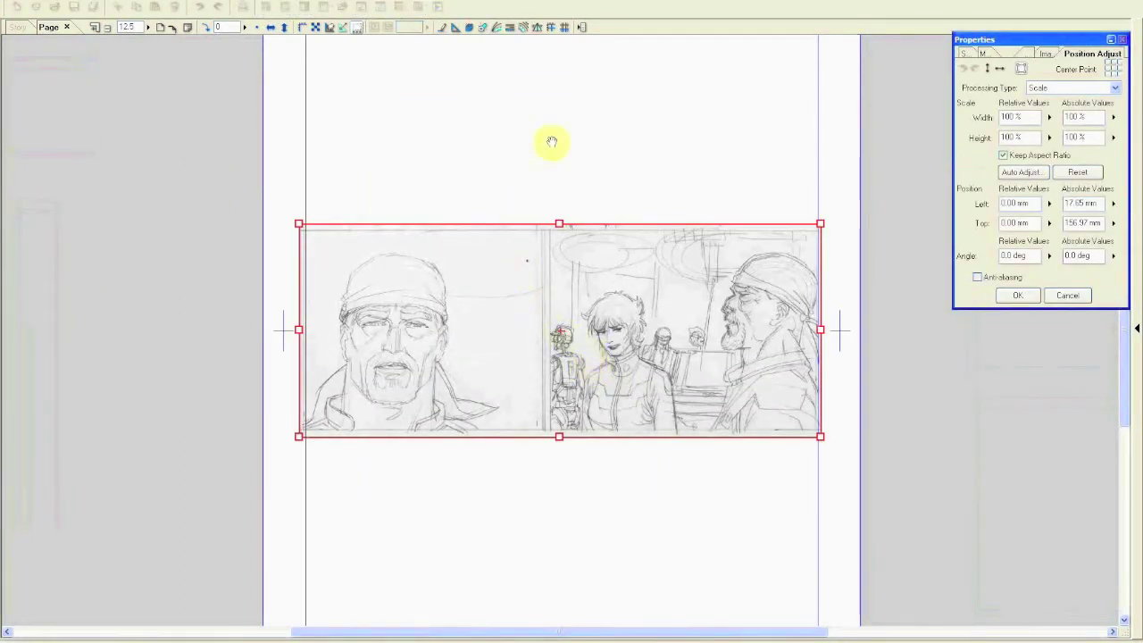
Place the imported sketch at the head of the page, aligned with the inner frame, at 100% scale.
drag(551, 140, 554, 385)
mouse_move(573, 523)
mouse_down()
mouse_move(560, 326)
mouse_move(584, 266)
mouse_move(584, 276)
mouse_up()
drag(831, 212, 830, 213)
drag(699, 309, 694, 306)
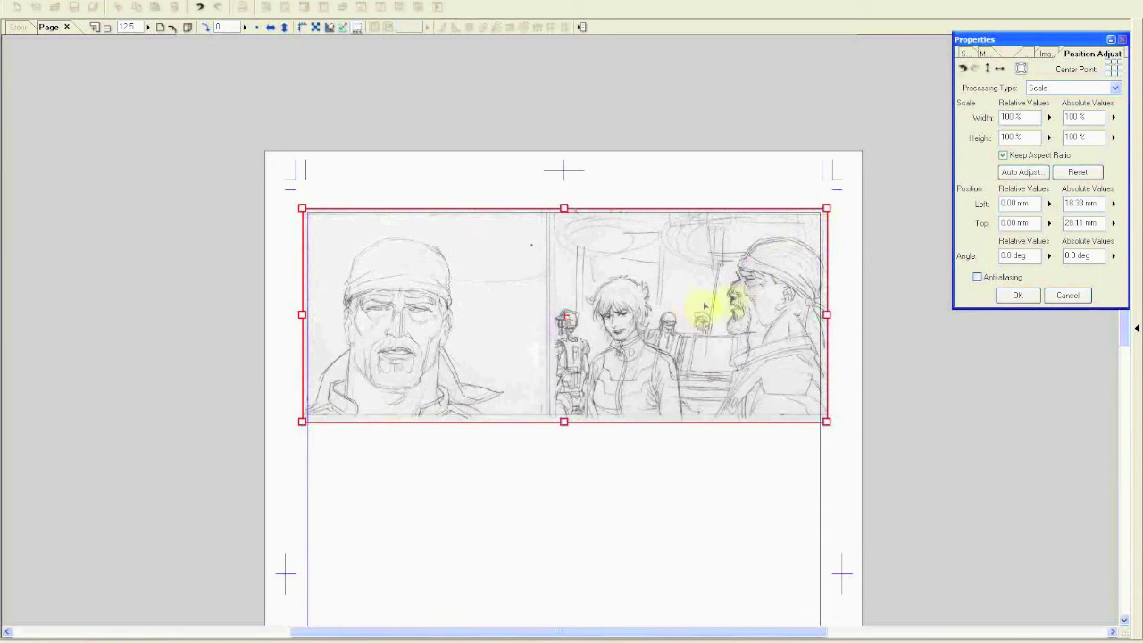
click(1017, 295)
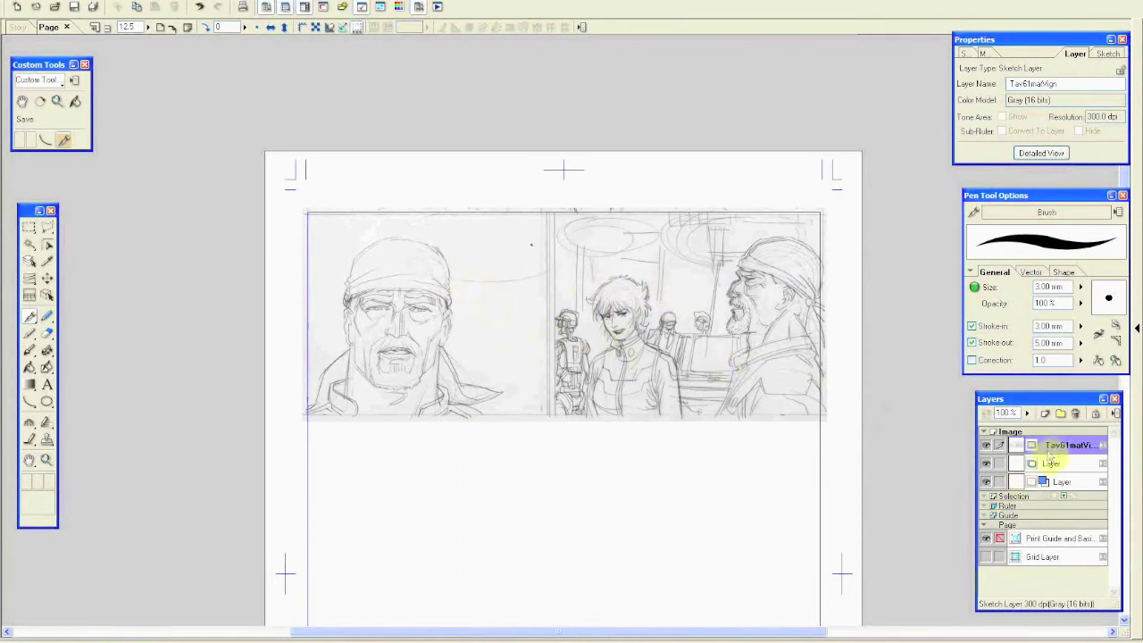
Convert the Tav61matVign layer to a 600 dpi Gray (8 bits) raster layer with Sketch output and Do Not Reduce Color.
drag(1027, 399, 926, 384)
right_click(951, 429)
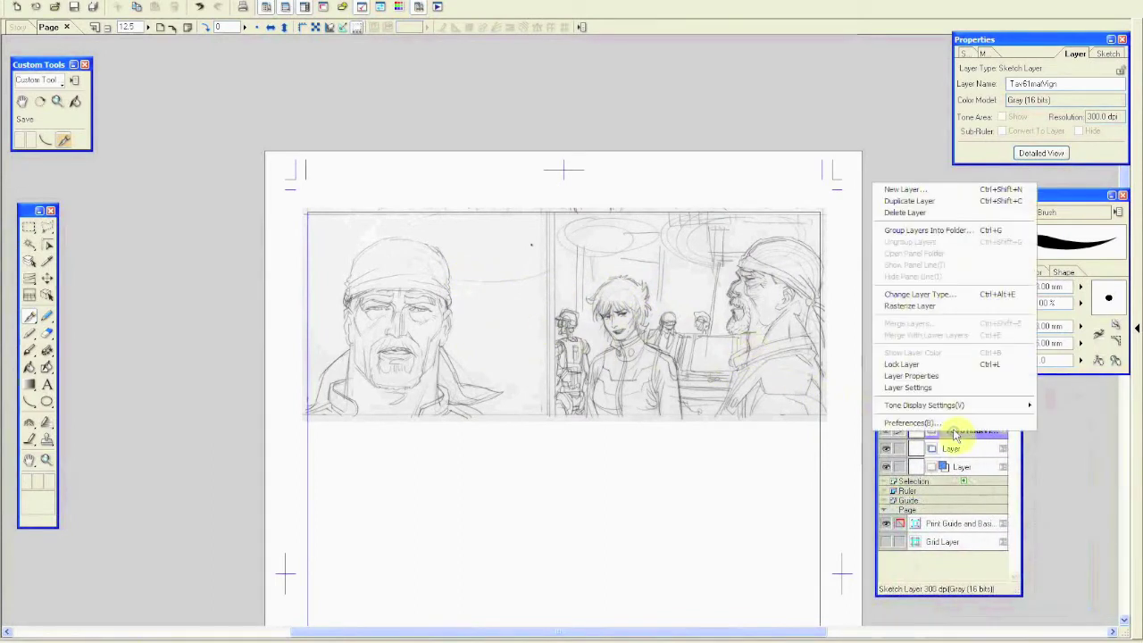
click(884, 298)
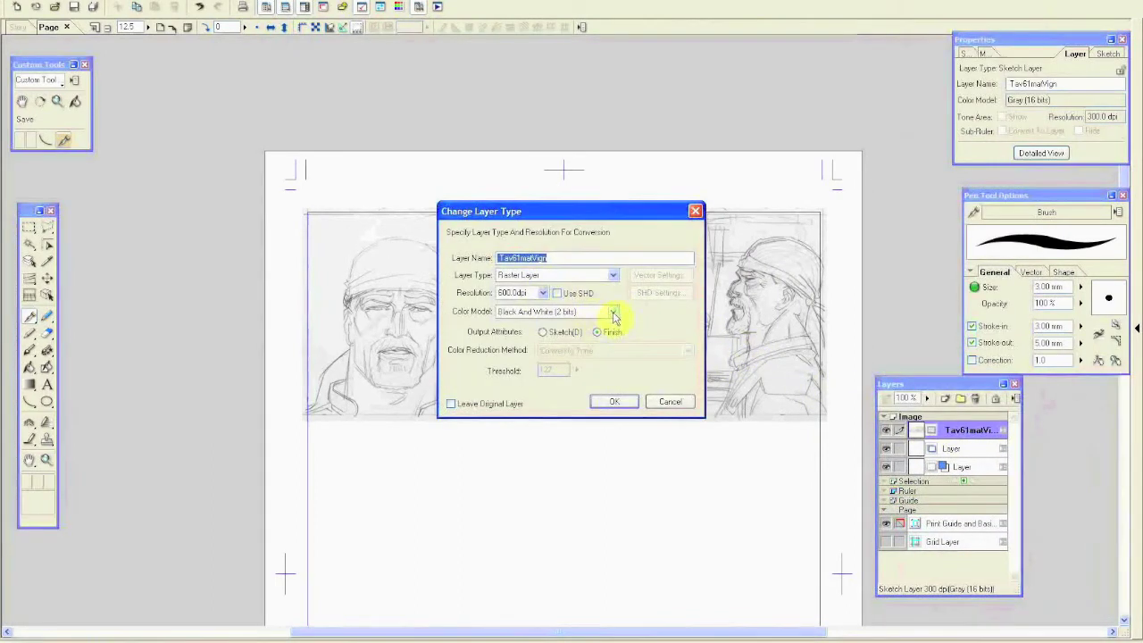
click(612, 312)
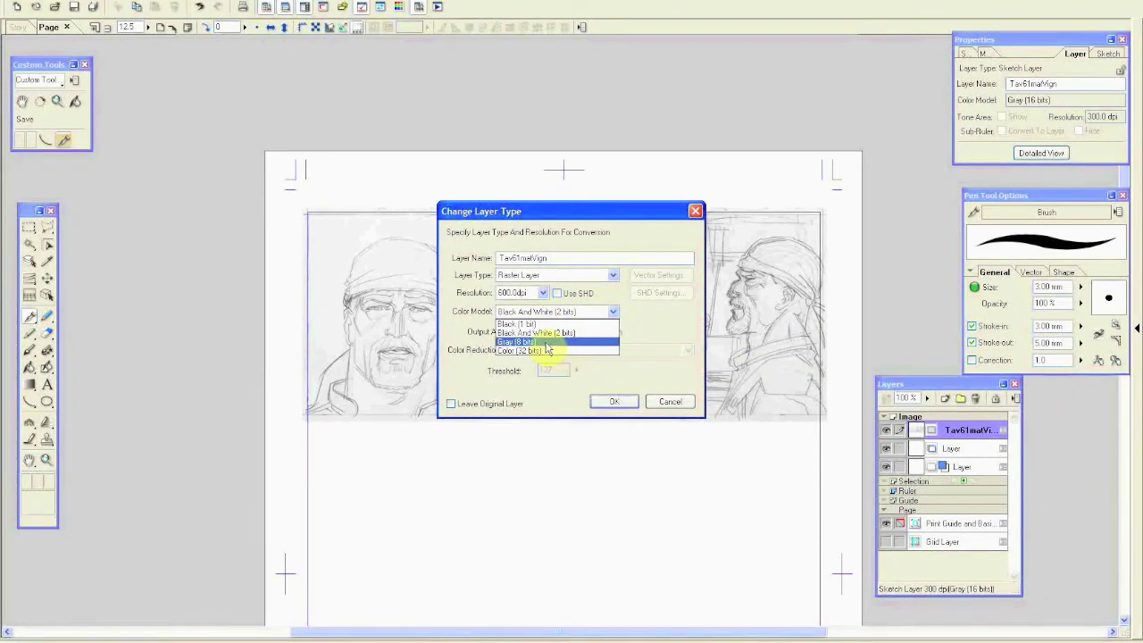
click(546, 343)
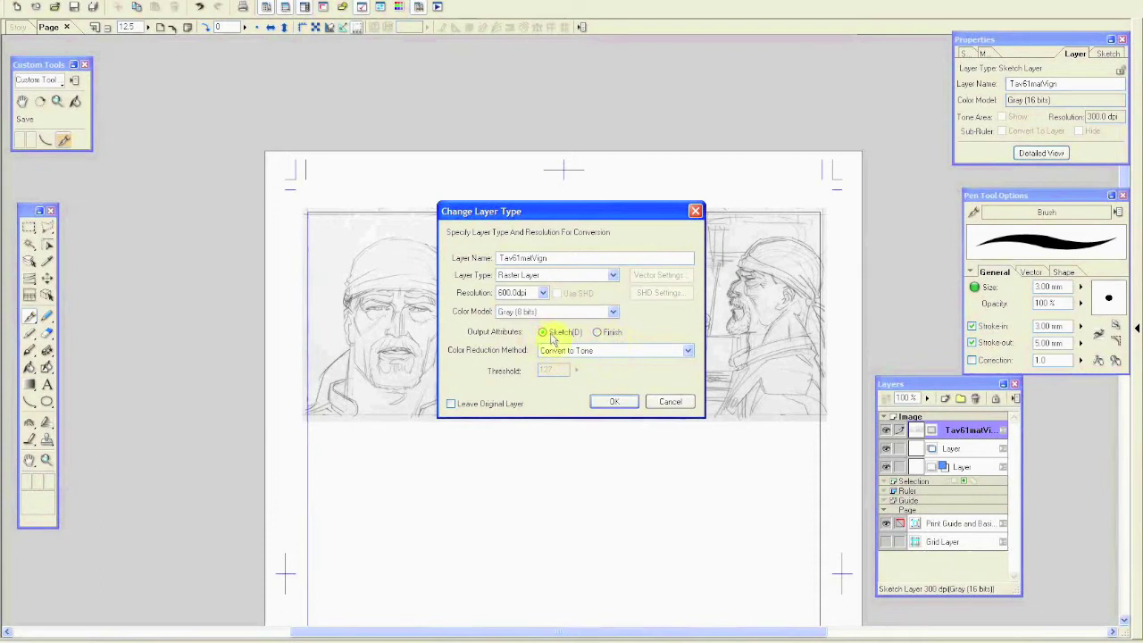
click(690, 351)
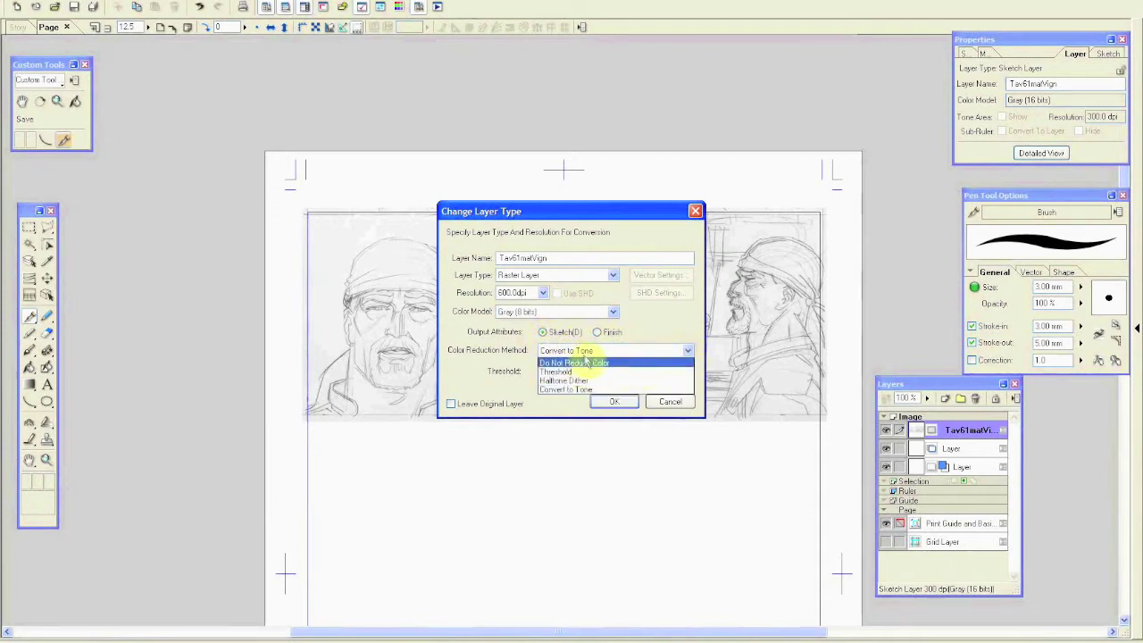
click(625, 364)
click(615, 401)
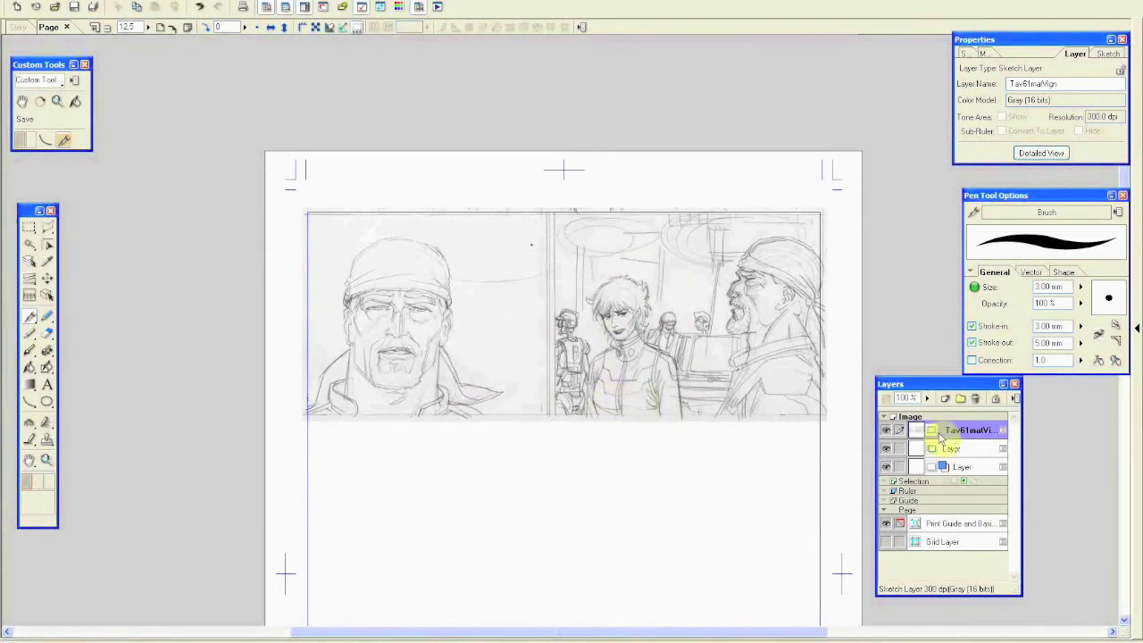
click(95, 26)
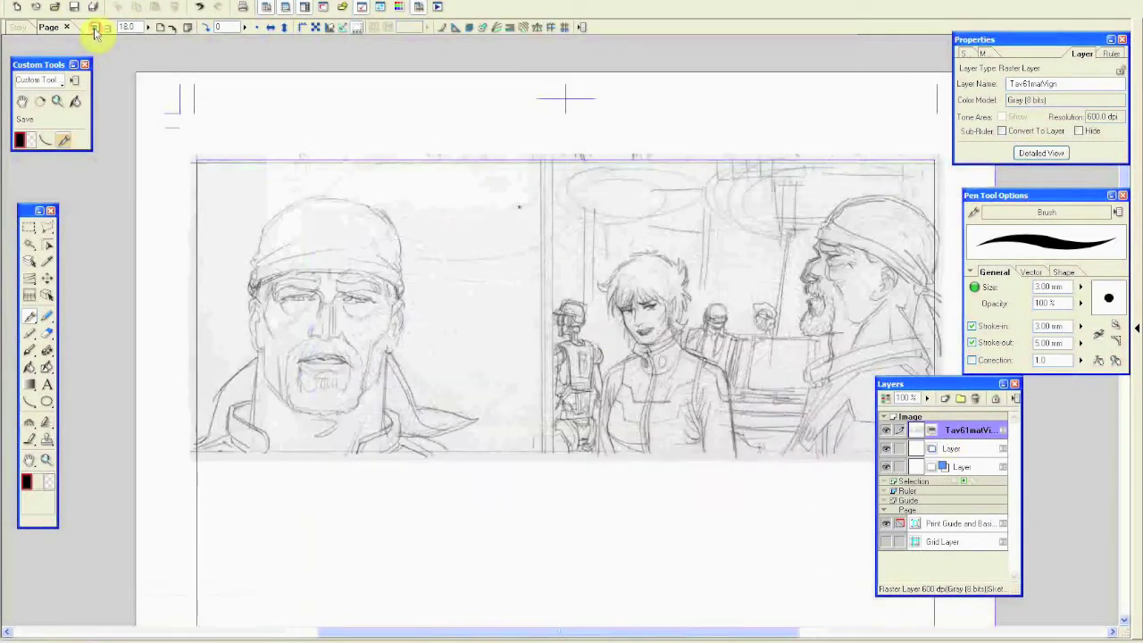
click(94, 27)
drag(428, 393, 516, 408)
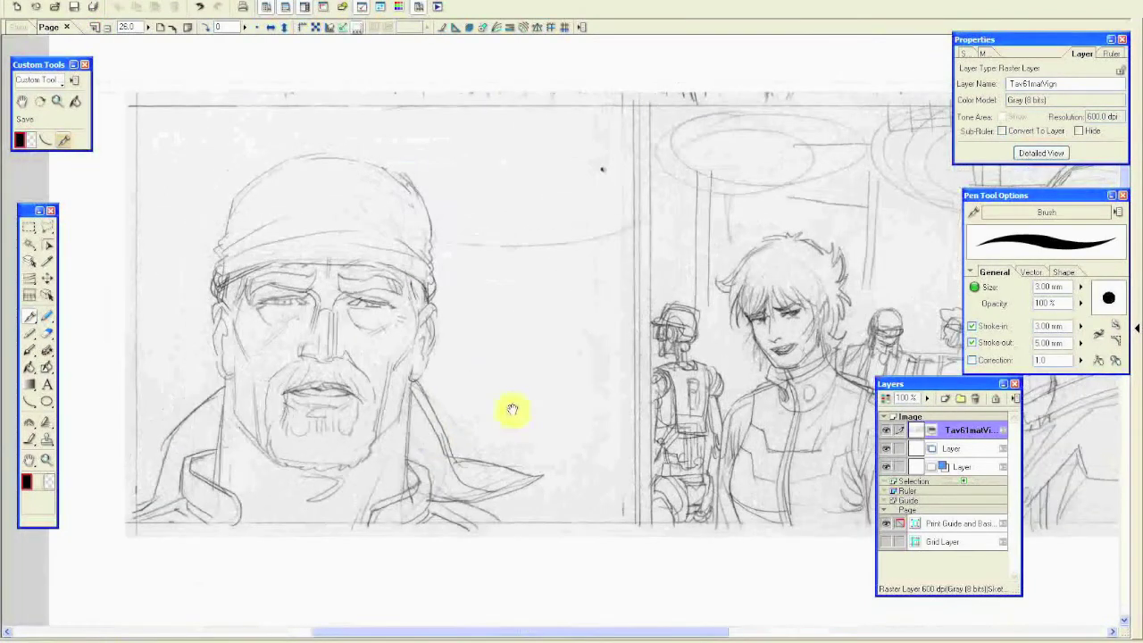
click(107, 29)
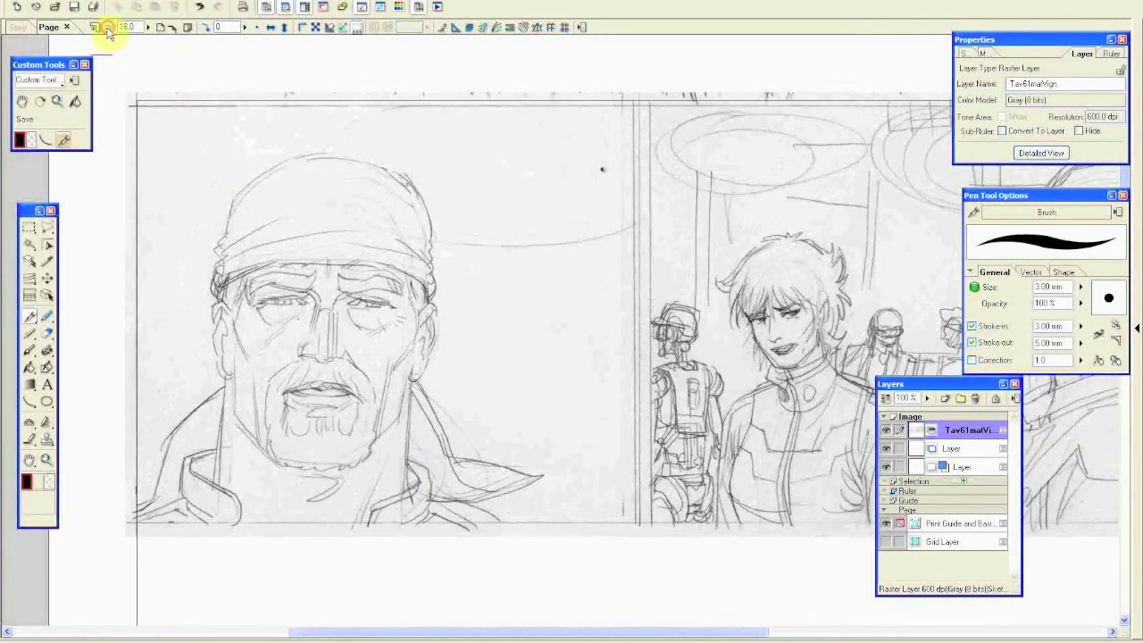
click(108, 31)
mouse_move(652, 379)
mouse_down()
mouse_move(633, 411)
mouse_move(505, 288)
mouse_up()
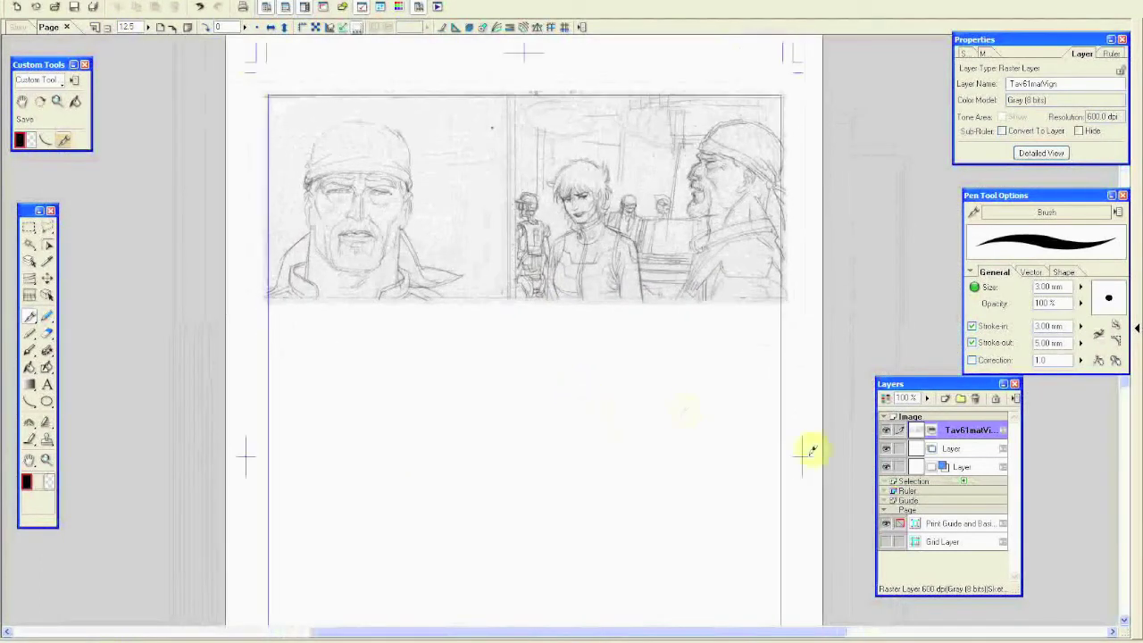
Create a Raster + (Panel Ruler) layer named Layer 2.
click(886, 398)
click(613, 275)
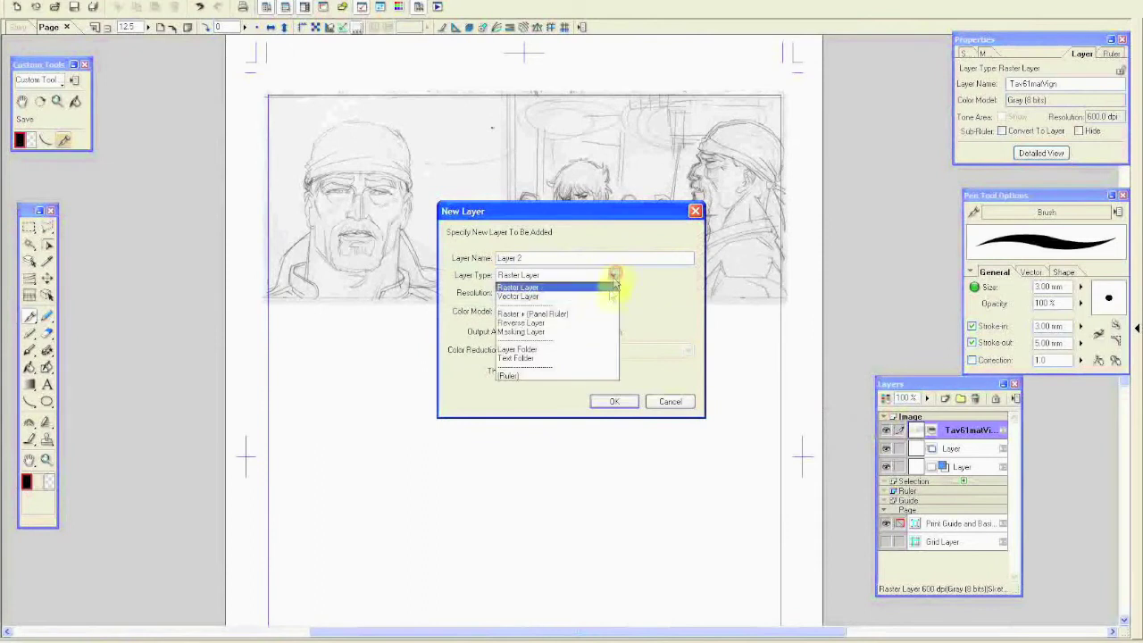
click(592, 314)
click(612, 401)
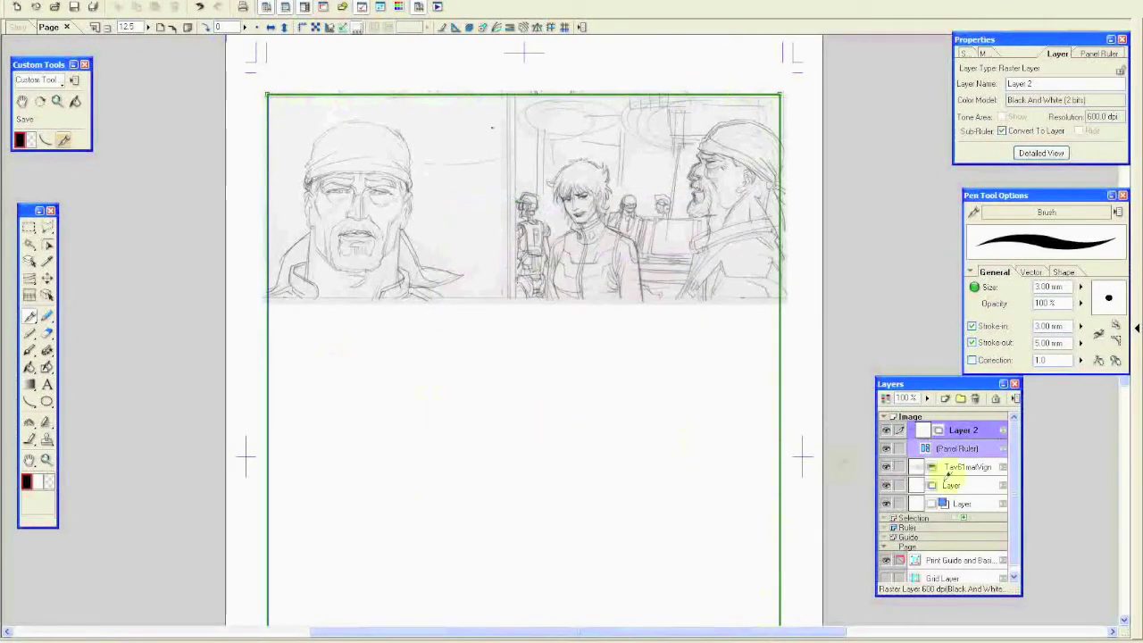
Cut the panel ruler horizontally beneath the sketched strip and vertically along the gutter between its two drawings.
scroll(1018, 531, down, 1)
click(887, 555)
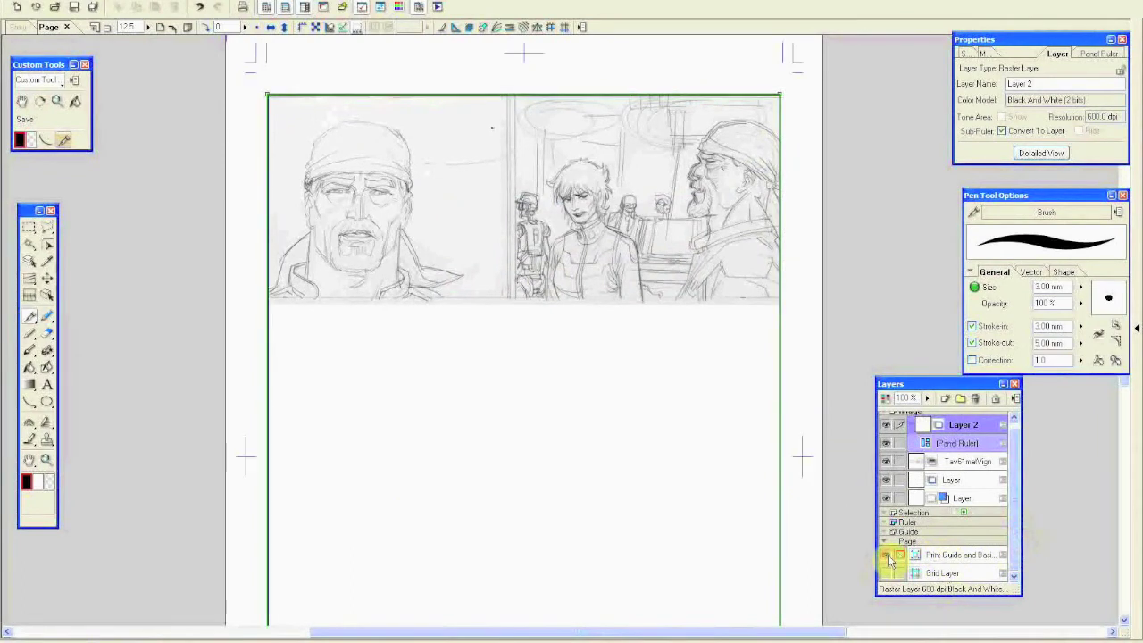
click(28, 295)
drag(270, 304, 441, 344)
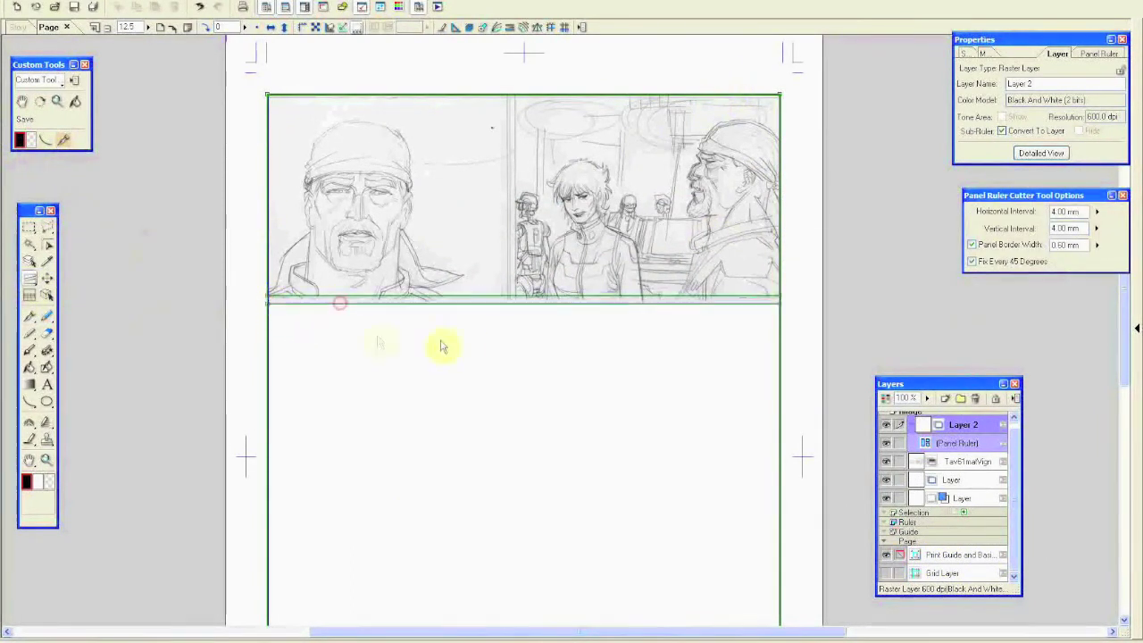
drag(509, 110, 527, 301)
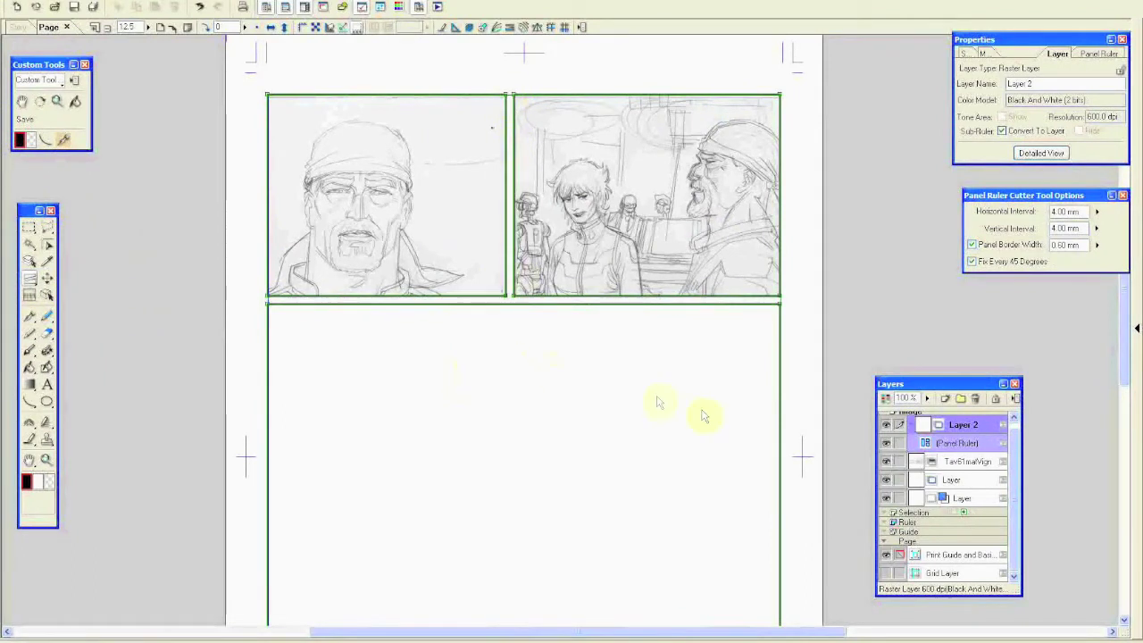
Move the empty raster layer above the Tav61matVign sketch layer and rename it SEGNO.
click(964, 482)
mouse_move(973, 483)
mouse_down()
mouse_move(982, 467)
mouse_move(962, 467)
mouse_up()
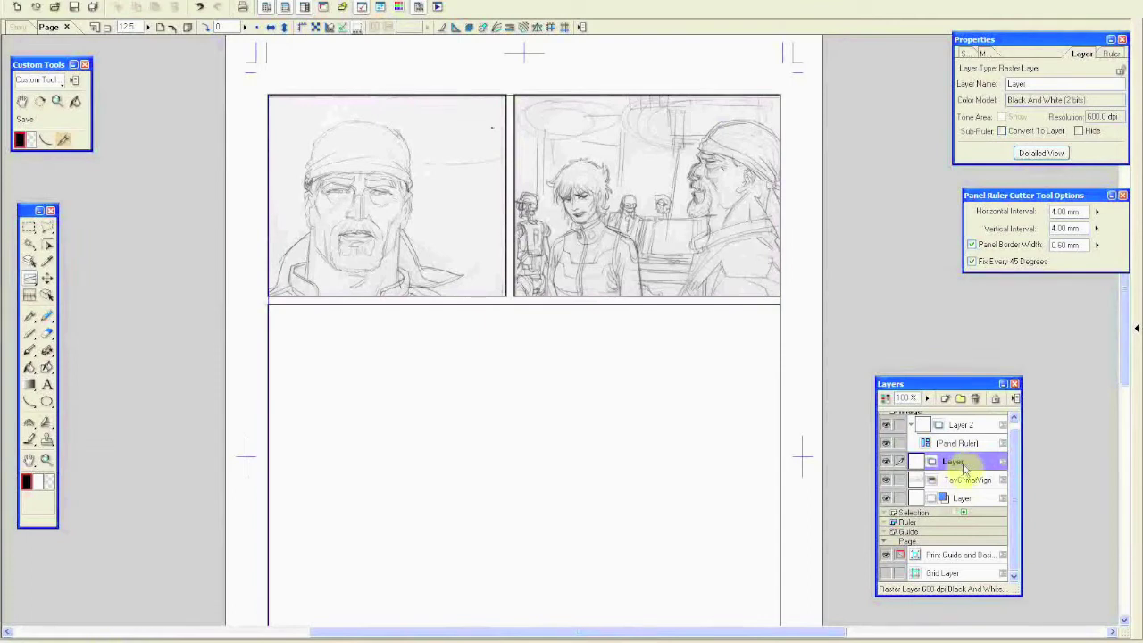
double_click(963, 467)
text(SEGND)
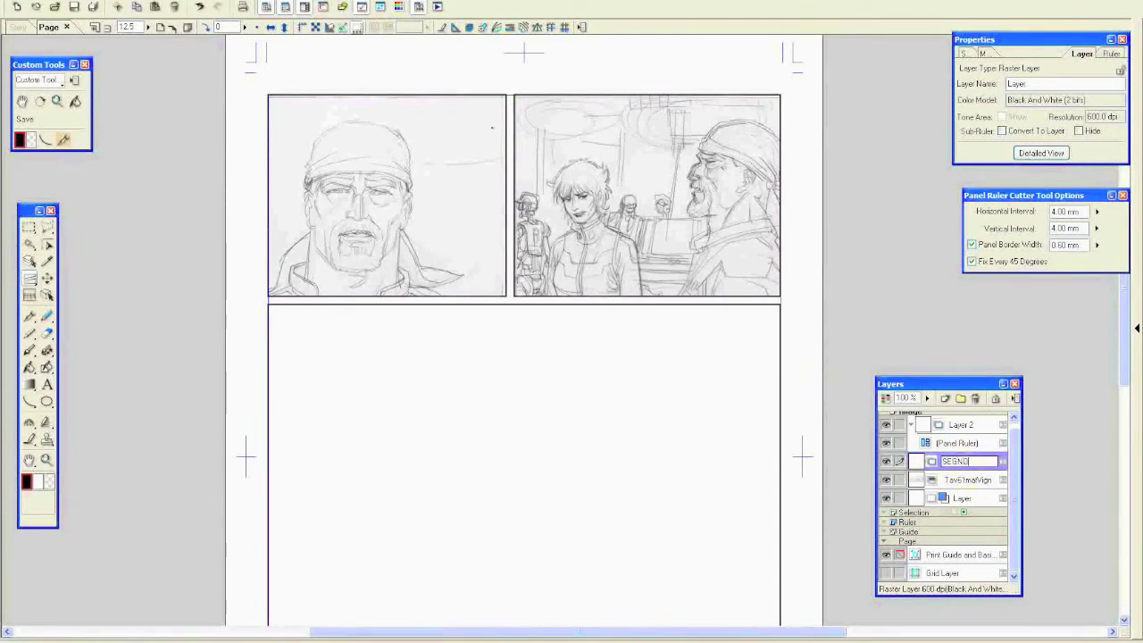
key(Return)
Lower the opacity of the Tav61matVign sketch layer to 43%.
mouse_move(950, 386)
mouse_down()
mouse_move(940, 363)
mouse_move(918, 406)
mouse_up()
click(956, 456)
click(917, 375)
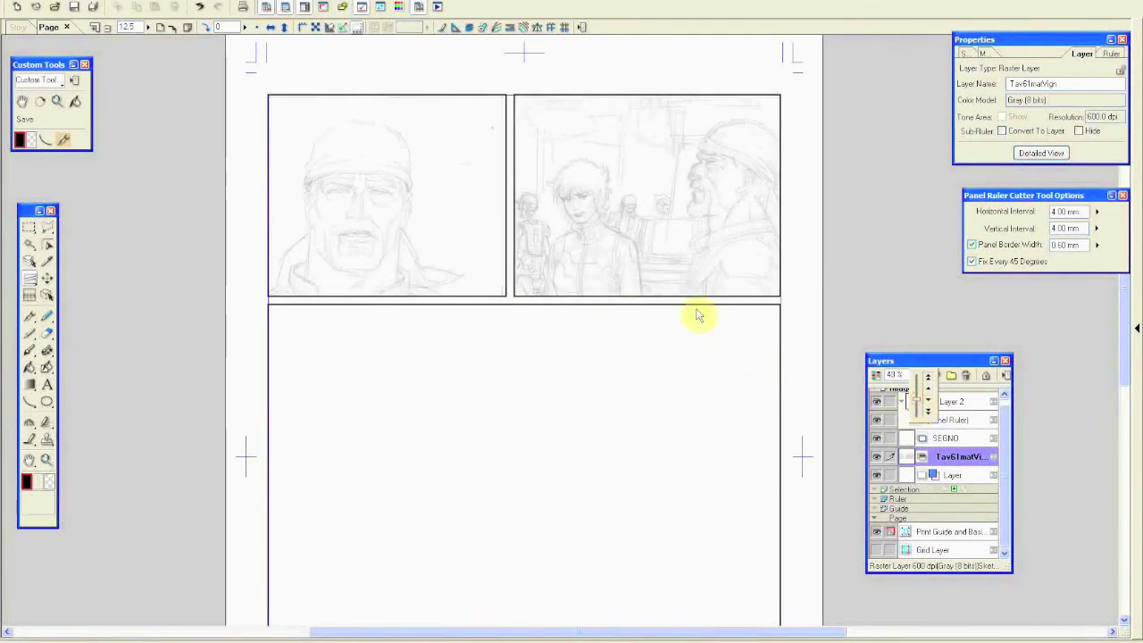
Activate the Pen tool and the SEGNO layer for inking the man's portrait in the first panel.
click(94, 28)
click(95, 30)
drag(302, 296, 592, 479)
drag(593, 480, 573, 534)
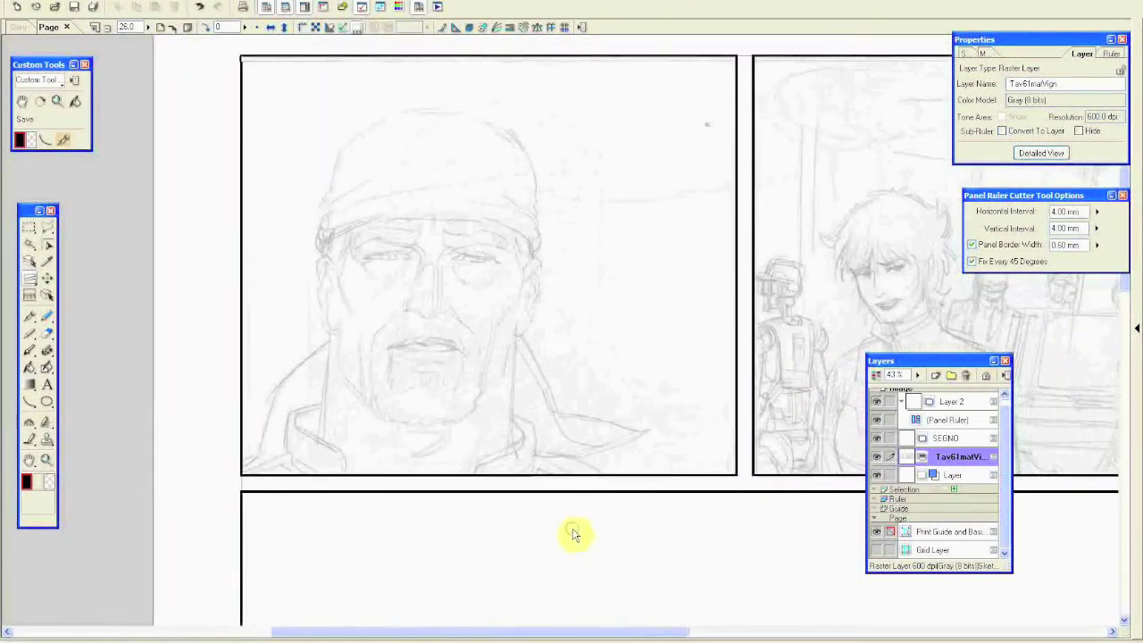
click(29, 321)
click(945, 437)
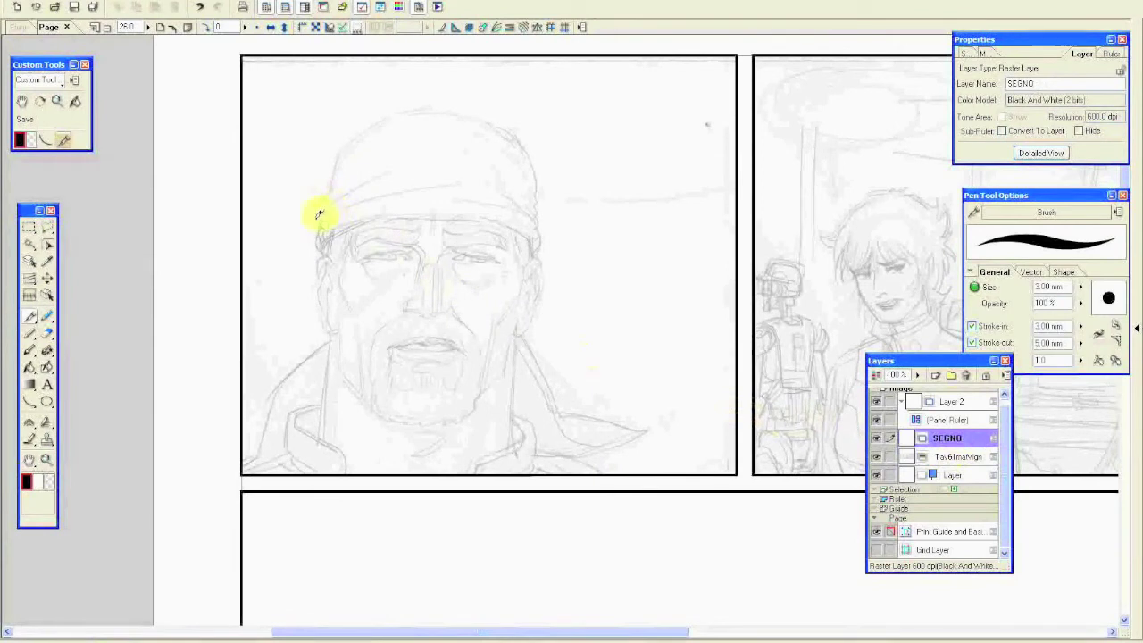
Move the pen options and custom tools palettes beside the portrait and set the brush size to 2.60 mm.
drag(1036, 195, 753, 67)
drag(39, 69, 190, 114)
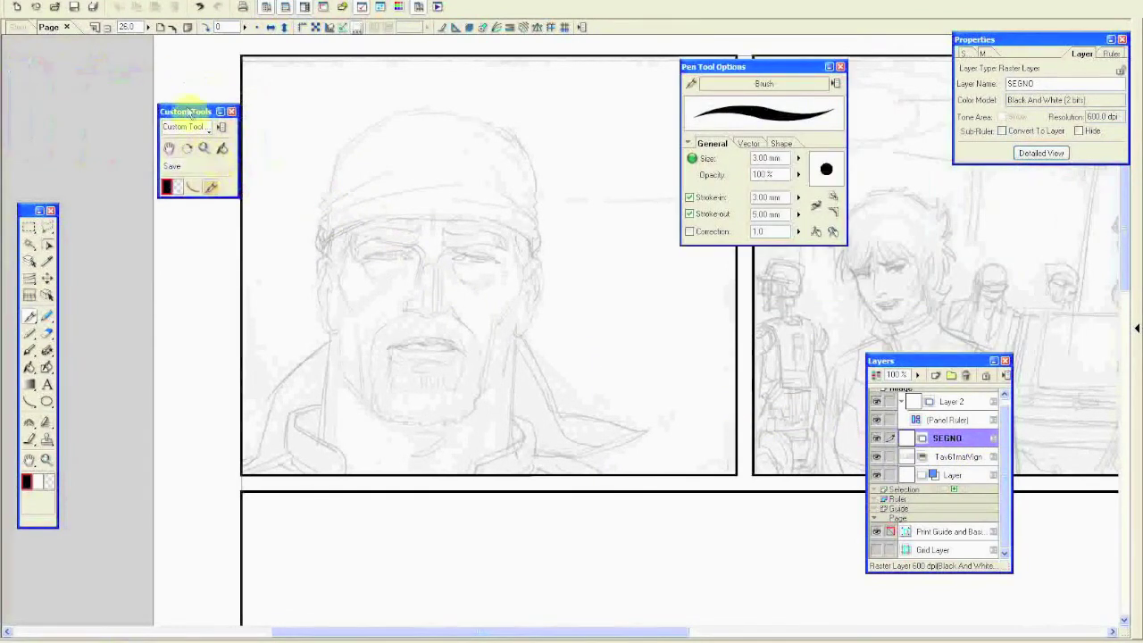
click(799, 159)
click(809, 163)
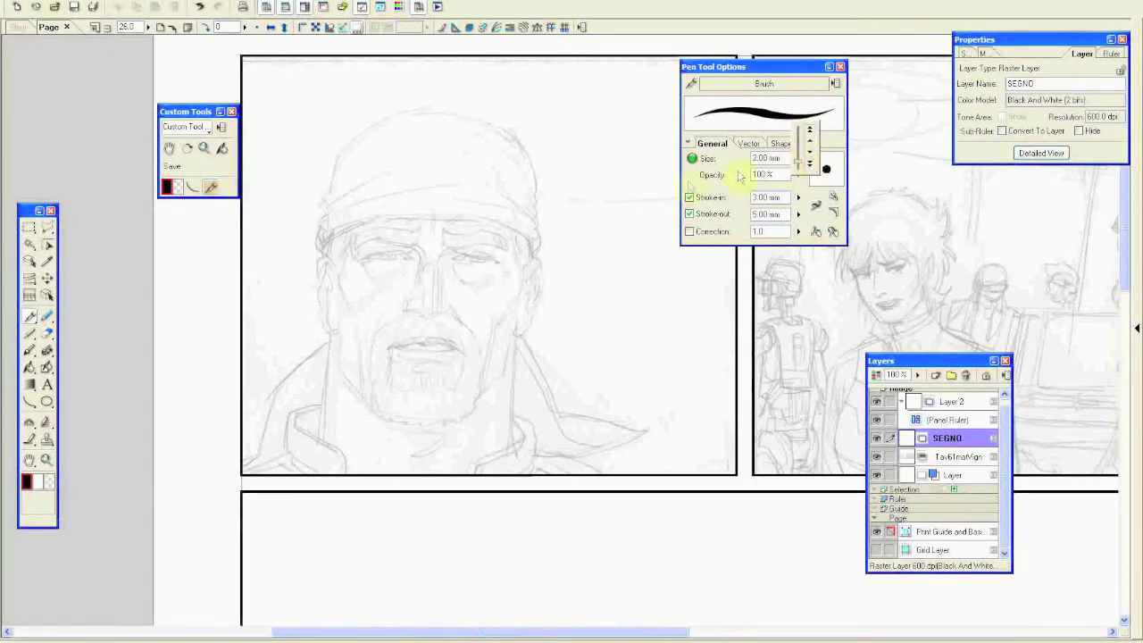
drag(814, 147, 810, 150)
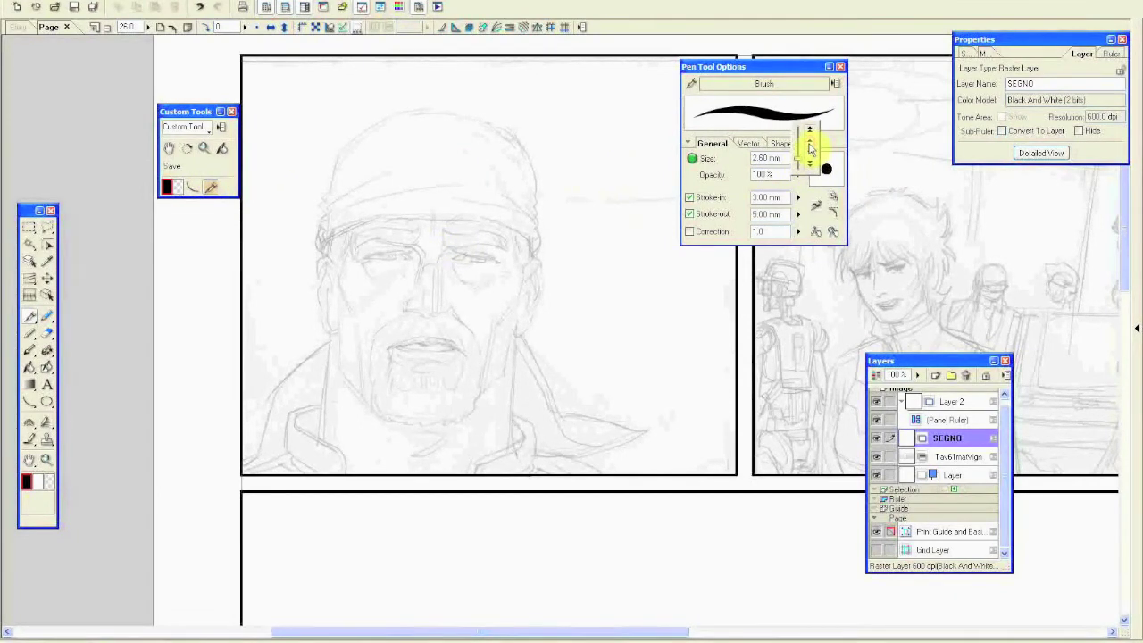
Ink the man's bandana over the sketch, tracing its lower edge, side folds and domed outline.
click(94, 27)
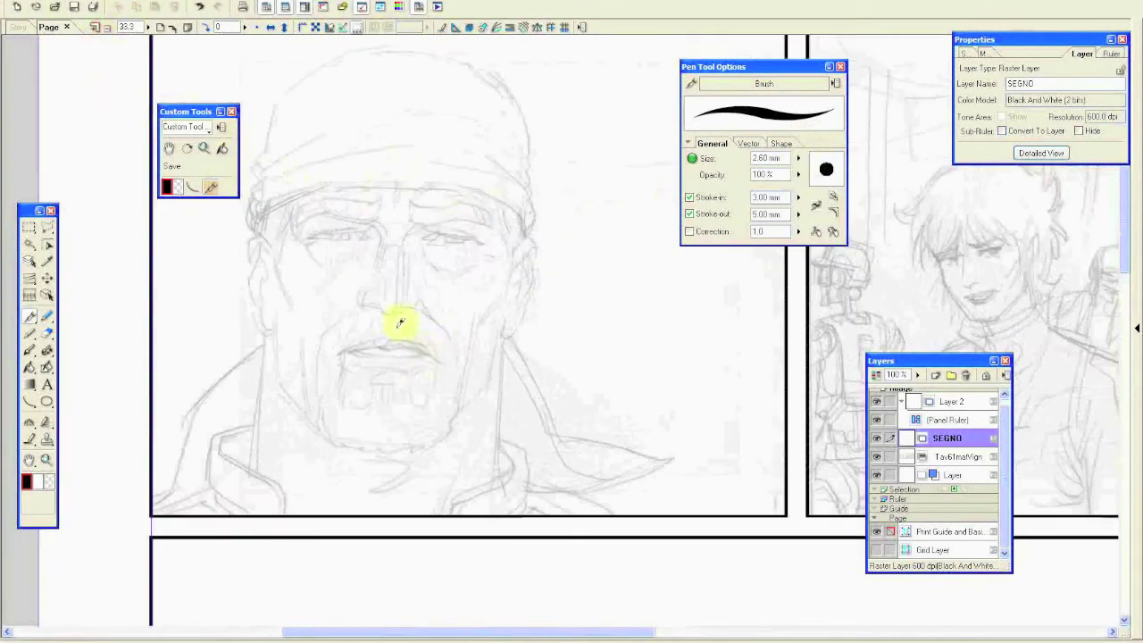
drag(452, 395, 582, 405)
drag(408, 226, 549, 188)
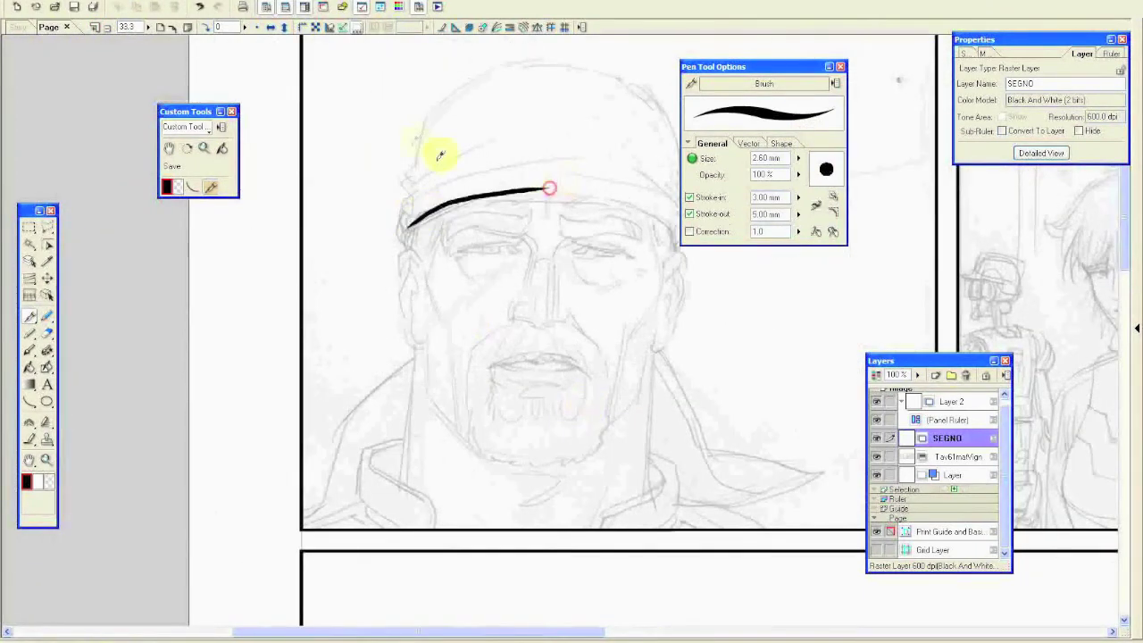
drag(410, 203, 411, 244)
mouse_move(407, 194)
mouse_down()
mouse_move(440, 168)
mouse_move(406, 191)
mouse_up()
drag(707, 72, 782, 75)
mouse_move(413, 158)
mouse_down()
mouse_move(430, 116)
mouse_move(460, 87)
mouse_move(547, 59)
mouse_move(654, 86)
mouse_move(688, 197)
mouse_move(680, 242)
mouse_up()
mouse_move(523, 186)
mouse_down()
mouse_move(631, 194)
mouse_move(576, 186)
mouse_move(617, 188)
mouse_move(669, 220)
mouse_move(676, 252)
mouse_move(662, 256)
mouse_up()
Ink the man's left-hand ear, both sides of the face and the jawline down to the beard.
mouse_move(439, 207)
mouse_down()
mouse_move(421, 263)
mouse_move(400, 272)
mouse_move(402, 323)
mouse_up()
drag(411, 282, 421, 347)
drag(663, 256, 644, 327)
drag(435, 234, 447, 330)
drag(429, 283, 465, 435)
Ink the neck line, the shaded collar and the jacket shoulder beneath the inked ear.
mouse_move(416, 350)
mouse_down()
mouse_move(404, 466)
mouse_move(425, 491)
mouse_move(435, 527)
mouse_up()
mouse_move(364, 450)
mouse_down()
mouse_move(408, 430)
mouse_move(367, 449)
mouse_move(363, 489)
mouse_move(373, 474)
mouse_move(385, 508)
mouse_move(368, 449)
mouse_move(428, 522)
mouse_move(375, 522)
mouse_up()
drag(305, 527, 366, 506)
mouse_move(416, 356)
mouse_down()
mouse_move(377, 397)
mouse_move(302, 528)
mouse_up()
mouse_move(406, 437)
mouse_down()
mouse_move(398, 469)
mouse_move(400, 436)
mouse_move(393, 457)
mouse_up()
drag(416, 302, 411, 322)
Ink the eyebrows and frown lines, the beard's hatched left edge, and the cheek, under-eye and nose lines.
mouse_move(447, 236)
mouse_down()
mouse_move(474, 209)
mouse_move(497, 209)
mouse_move(459, 224)
mouse_move(521, 231)
mouse_move(510, 224)
mouse_move(548, 191)
mouse_move(520, 199)
mouse_move(564, 212)
mouse_move(575, 229)
mouse_move(616, 224)
mouse_move(615, 211)
mouse_move(580, 234)
mouse_move(612, 210)
mouse_move(632, 212)
mouse_move(647, 247)
mouse_up()
drag(522, 237, 558, 255)
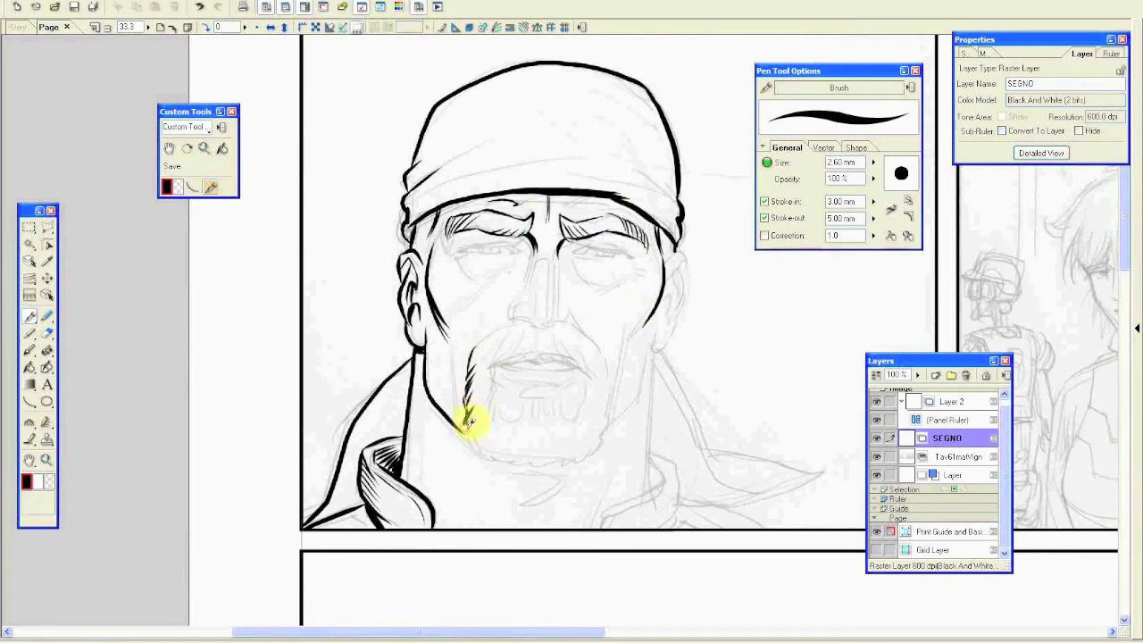
drag(463, 426, 470, 442)
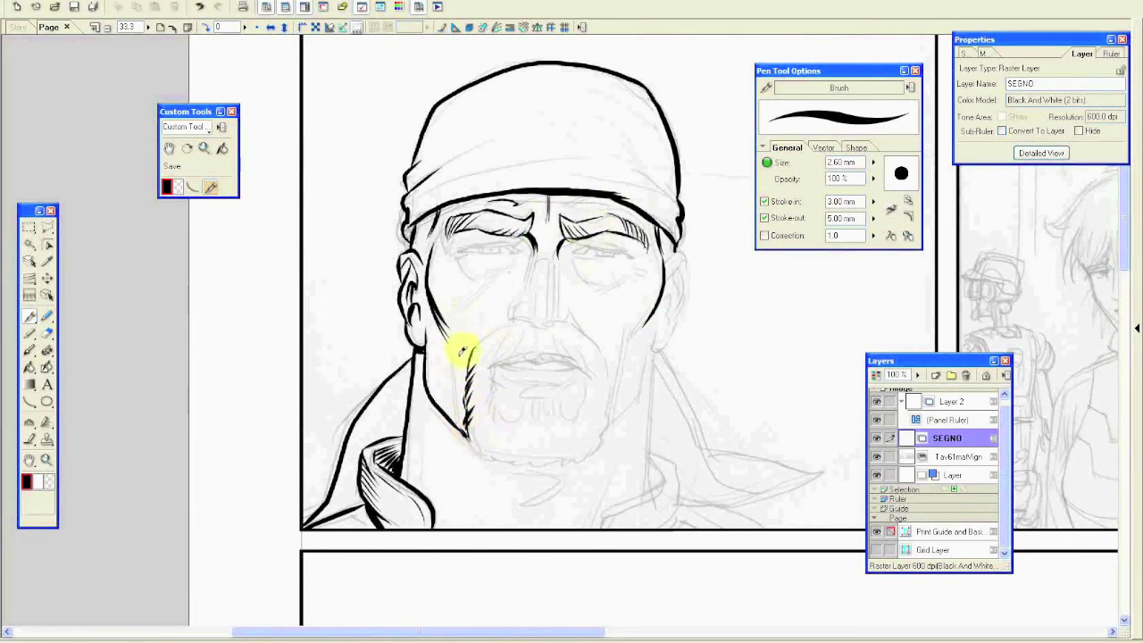
drag(450, 323, 460, 418)
mouse_move(462, 308)
mouse_down()
mouse_move(493, 280)
mouse_move(466, 273)
mouse_up()
drag(529, 257, 533, 295)
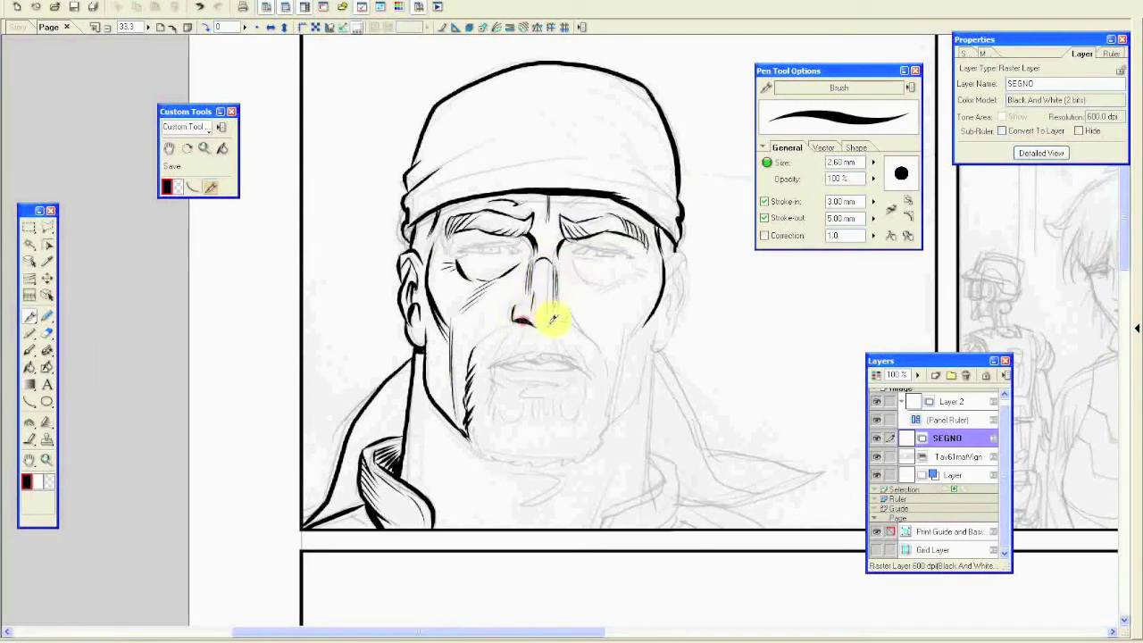
Ink the right-hand nostril, the moustache hairs and the goatee's inner edge around the mouth.
drag(568, 311, 578, 332)
mouse_move(472, 353)
mouse_down()
mouse_move(525, 324)
mouse_move(509, 340)
mouse_move(523, 344)
mouse_move(535, 324)
mouse_move(577, 339)
mouse_move(556, 339)
mouse_move(583, 331)
mouse_move(585, 361)
mouse_up()
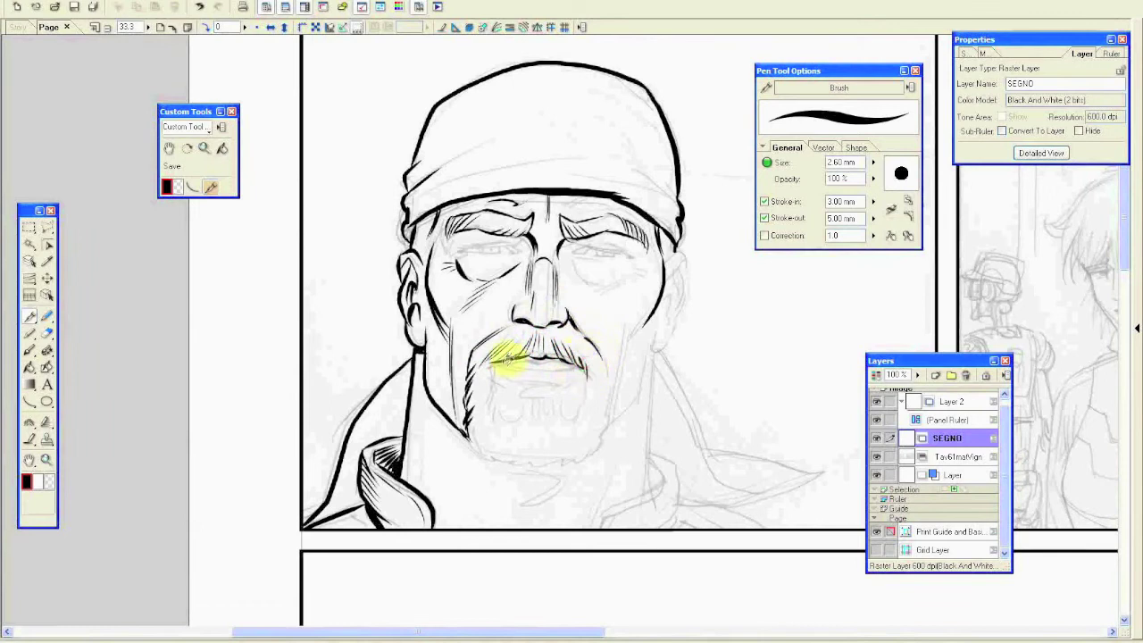
mouse_move(491, 369)
mouse_down()
mouse_move(490, 390)
mouse_move(541, 407)
mouse_move(581, 381)
mouse_up()
drag(465, 434, 463, 427)
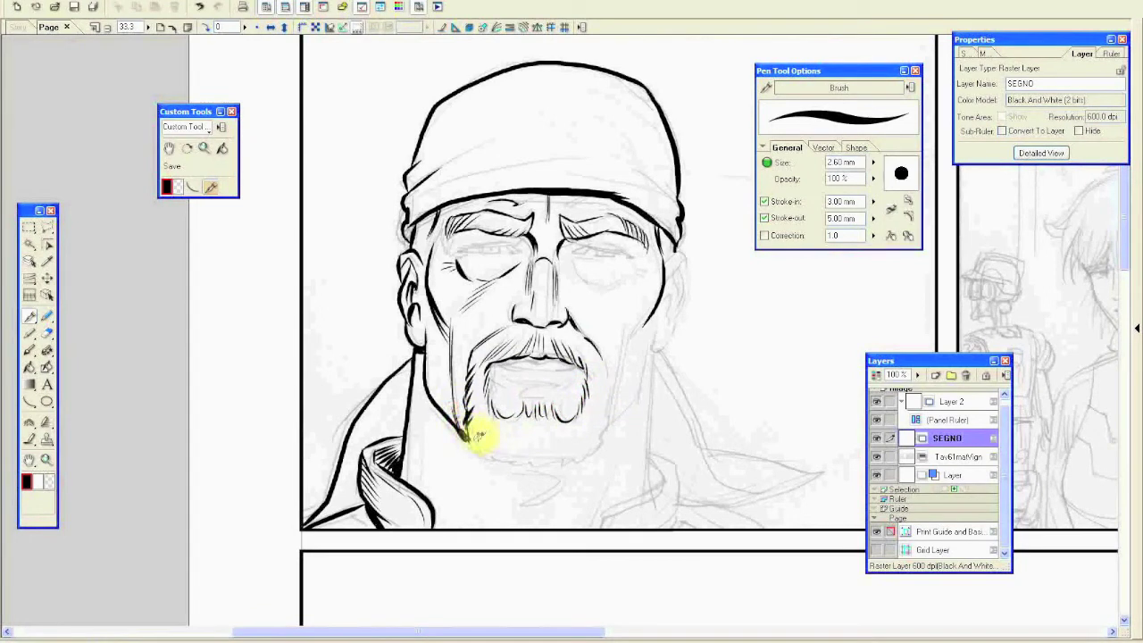
Ink the beard's outer edge along the chin and right-hand side, adding short hair strokes and the adjoining jawline.
drag(527, 459, 560, 458)
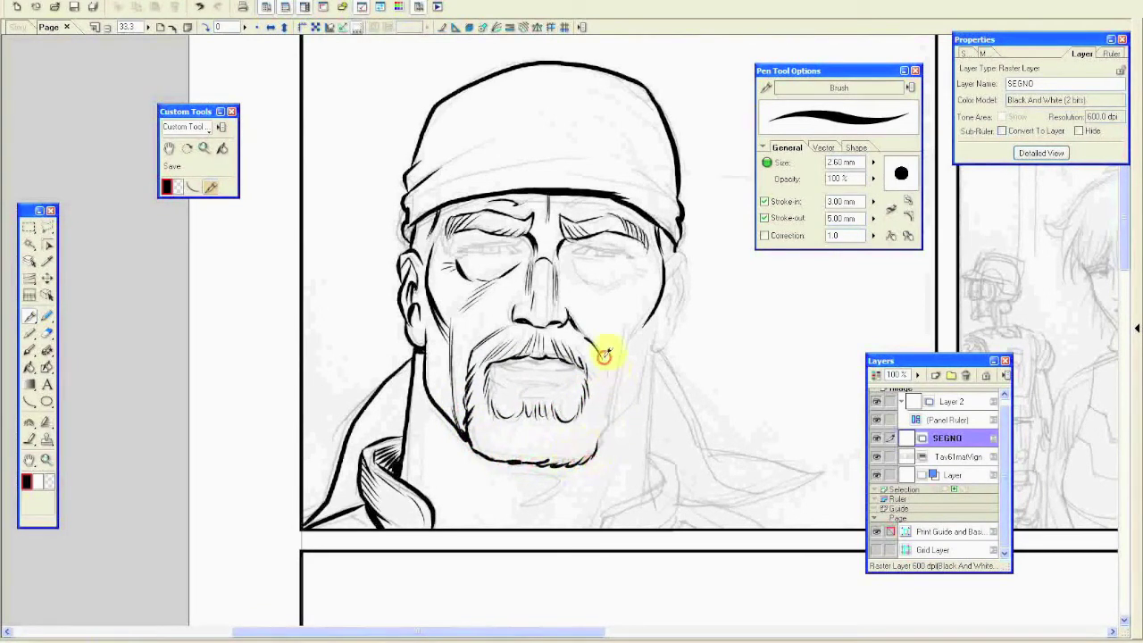
drag(611, 384, 608, 394)
mouse_move(475, 434)
mouse_down()
mouse_move(555, 454)
mouse_move(521, 458)
mouse_move(487, 444)
mouse_up()
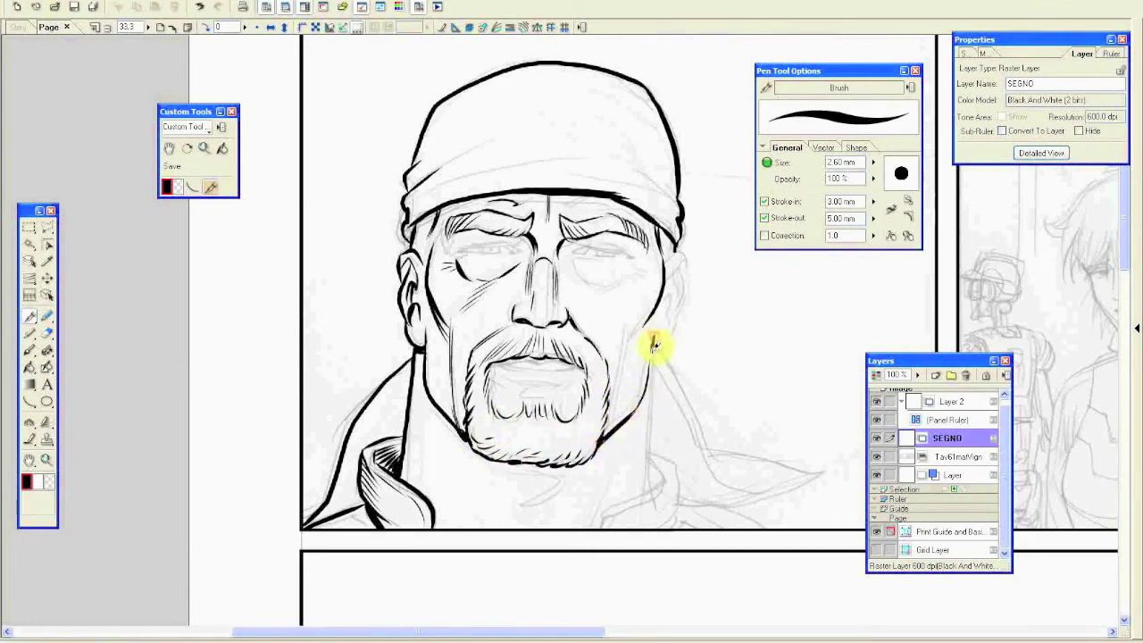
Ink the right-hand ear and neck line, the shadow under the chin, and the lips.
mouse_move(685, 278)
mouse_down()
mouse_move(668, 321)
mouse_move(687, 288)
mouse_move(657, 353)
mouse_up()
drag(658, 416, 650, 489)
drag(656, 380, 659, 427)
drag(499, 488, 562, 464)
drag(537, 500, 569, 471)
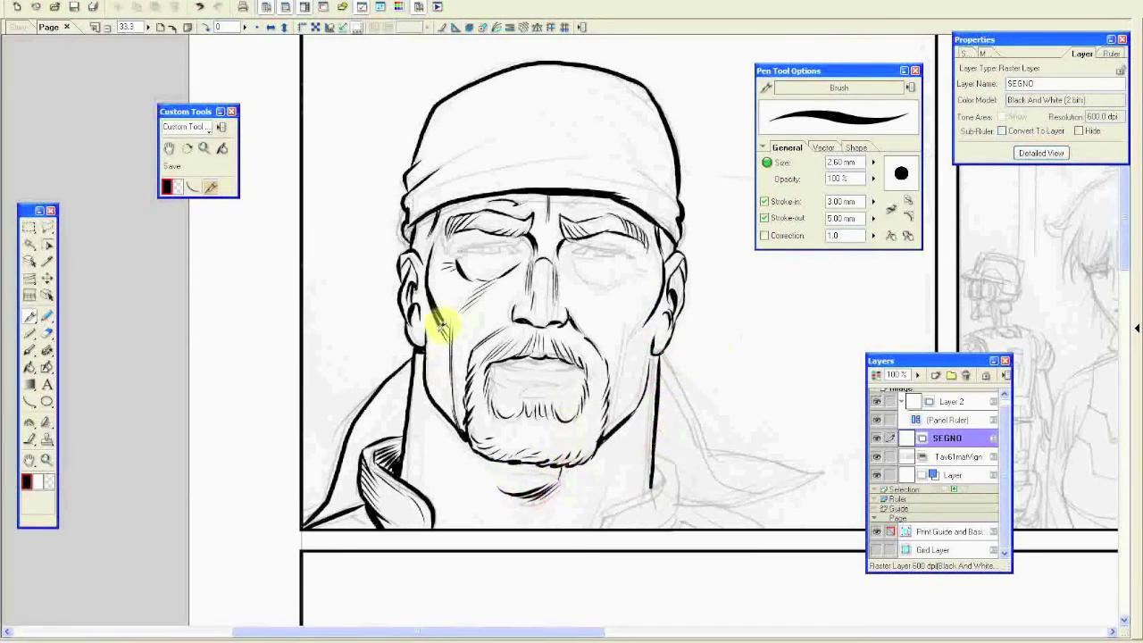
mouse_move(496, 362)
mouse_down()
mouse_move(583, 365)
mouse_move(506, 362)
mouse_move(581, 368)
mouse_move(523, 380)
mouse_up()
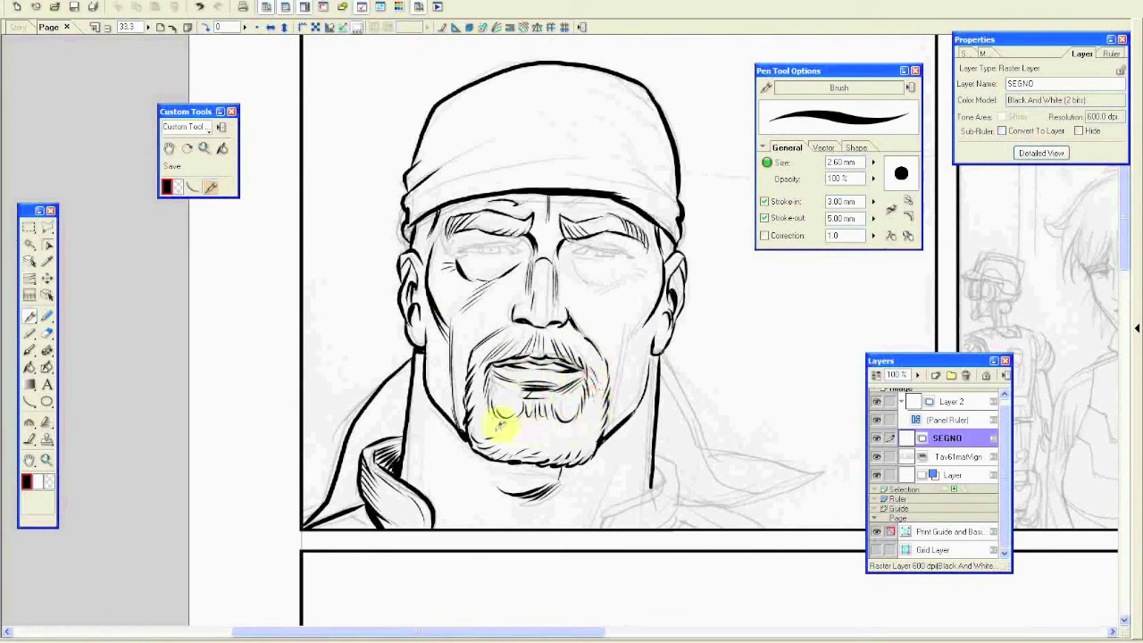
Ink the neck tendons, the right-hand collar, and the pointed cloth and shoulder line beside it.
drag(564, 530, 615, 457)
drag(600, 525, 640, 491)
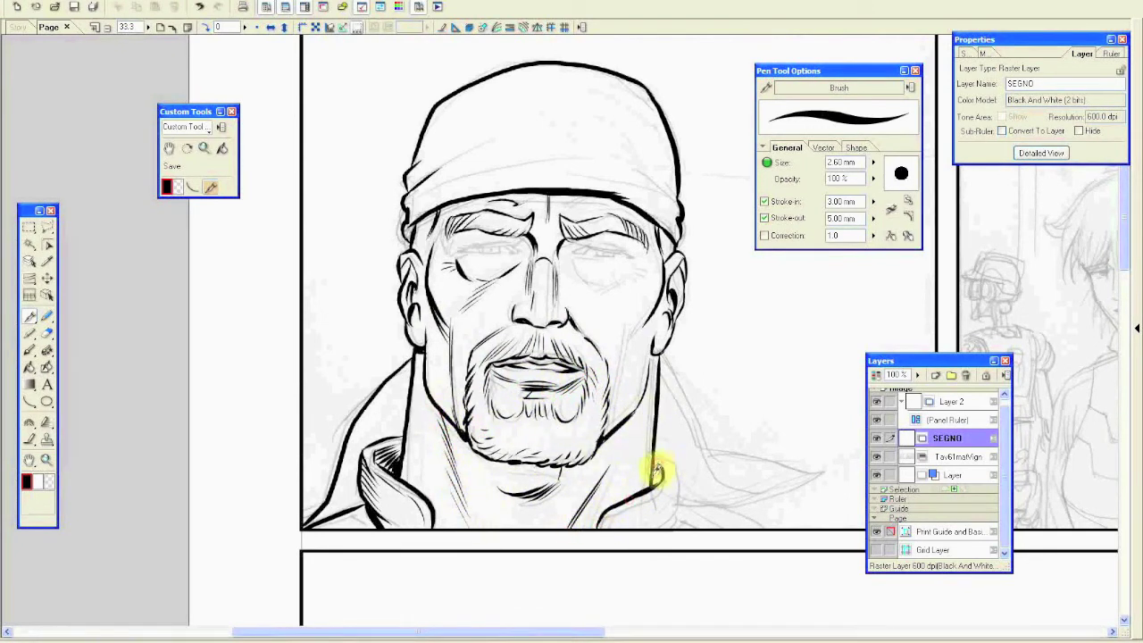
drag(607, 525, 681, 506)
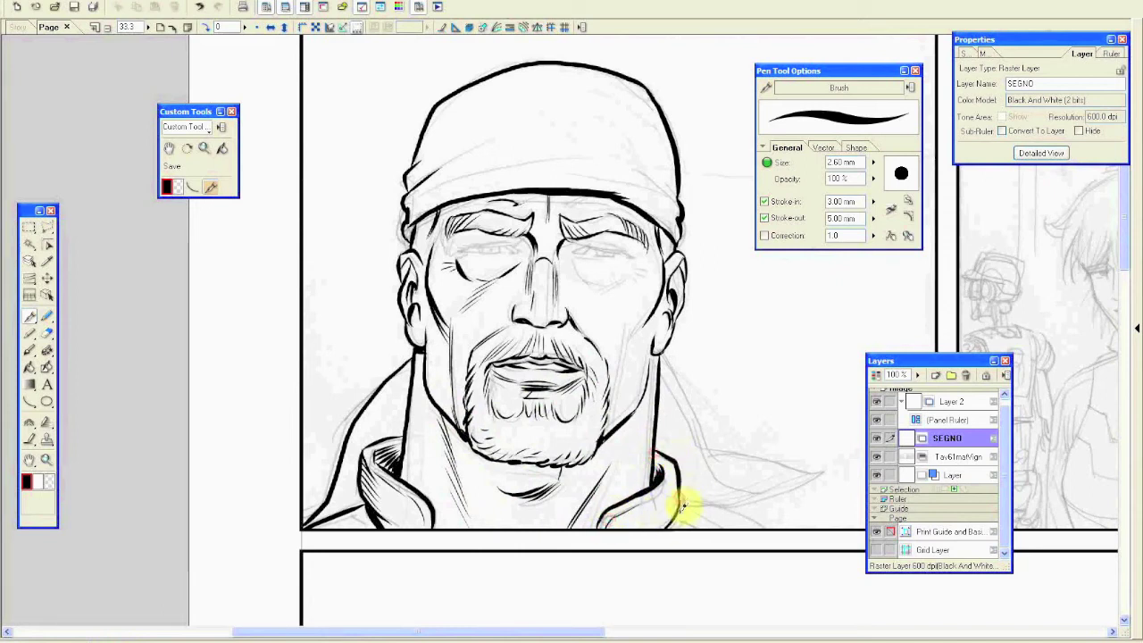
mouse_move(676, 357)
mouse_down()
mouse_move(722, 472)
mouse_move(727, 462)
mouse_move(779, 487)
mouse_up()
drag(682, 500, 773, 491)
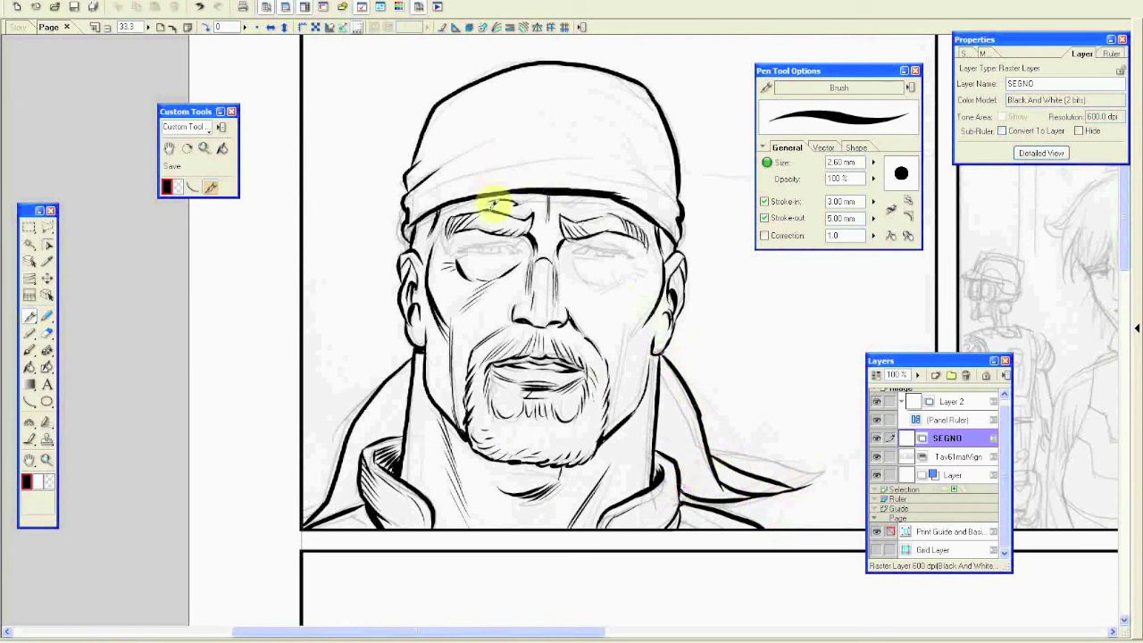
Ink the forehead crease above the right-hand eyebrow and both eyes with their lids and pupils.
drag(574, 206, 607, 196)
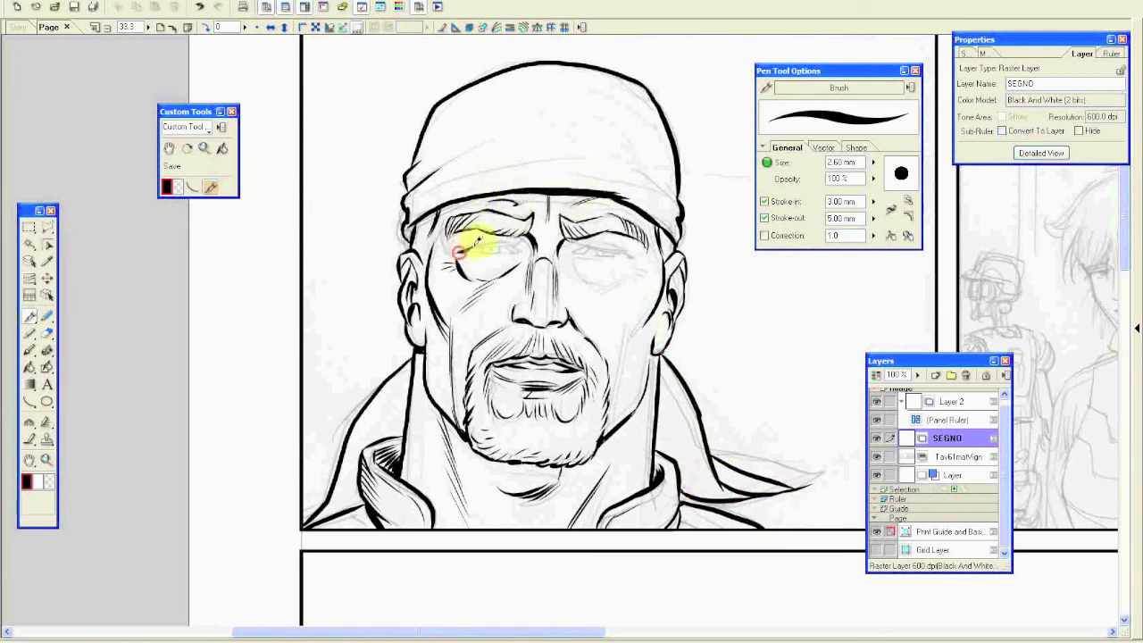
mouse_move(467, 245)
mouse_down()
mouse_move(530, 227)
mouse_move(482, 248)
mouse_up()
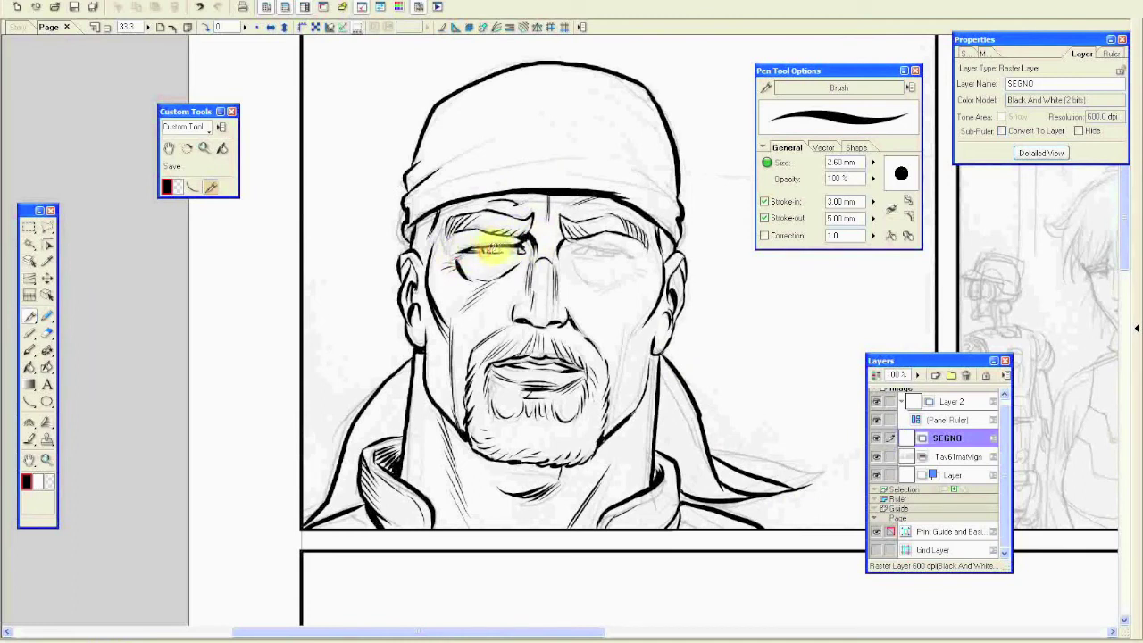
mouse_move(568, 241)
mouse_down()
mouse_move(560, 252)
mouse_move(641, 242)
mouse_up()
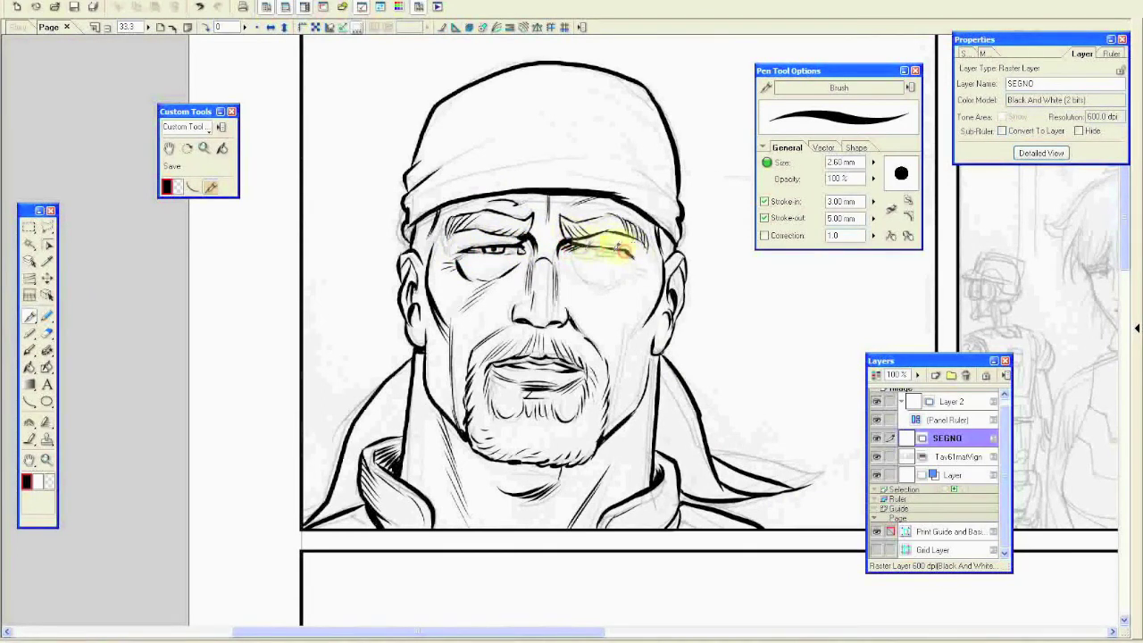
mouse_move(573, 250)
mouse_down()
mouse_move(628, 253)
mouse_move(583, 239)
mouse_move(599, 243)
mouse_move(587, 233)
mouse_move(608, 229)
mouse_move(597, 245)
mouse_move(610, 254)
mouse_move(602, 243)
mouse_move(625, 241)
mouse_move(612, 250)
mouse_move(630, 252)
mouse_move(569, 252)
mouse_move(604, 260)
mouse_up()
drag(570, 260, 583, 274)
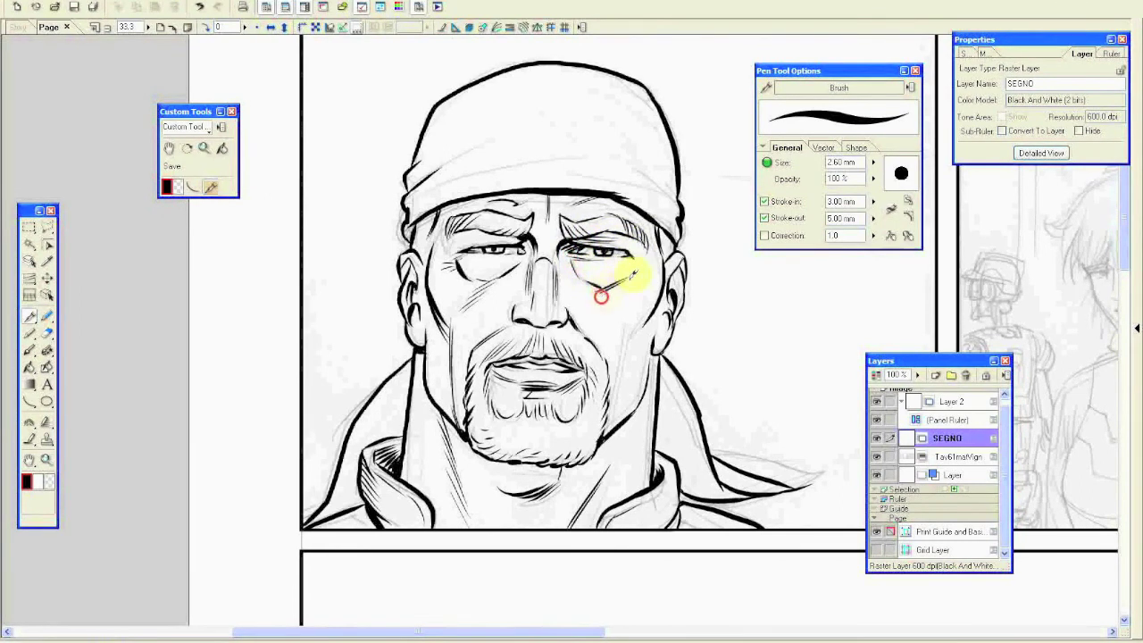
Add hatching to the right-hand cheek, the nose, the moustache edge, the under-eye area and the pointed cloth tip.
mouse_move(614, 404)
mouse_down()
mouse_move(632, 334)
mouse_move(658, 303)
mouse_up()
mouse_move(554, 273)
mouse_down()
mouse_move(555, 298)
mouse_move(531, 307)
mouse_move(555, 304)
mouse_move(554, 314)
mouse_up()
drag(483, 333, 475, 345)
drag(572, 261, 581, 265)
drag(649, 315, 624, 337)
mouse_move(713, 457)
mouse_down()
mouse_move(737, 484)
mouse_move(773, 486)
mouse_up()
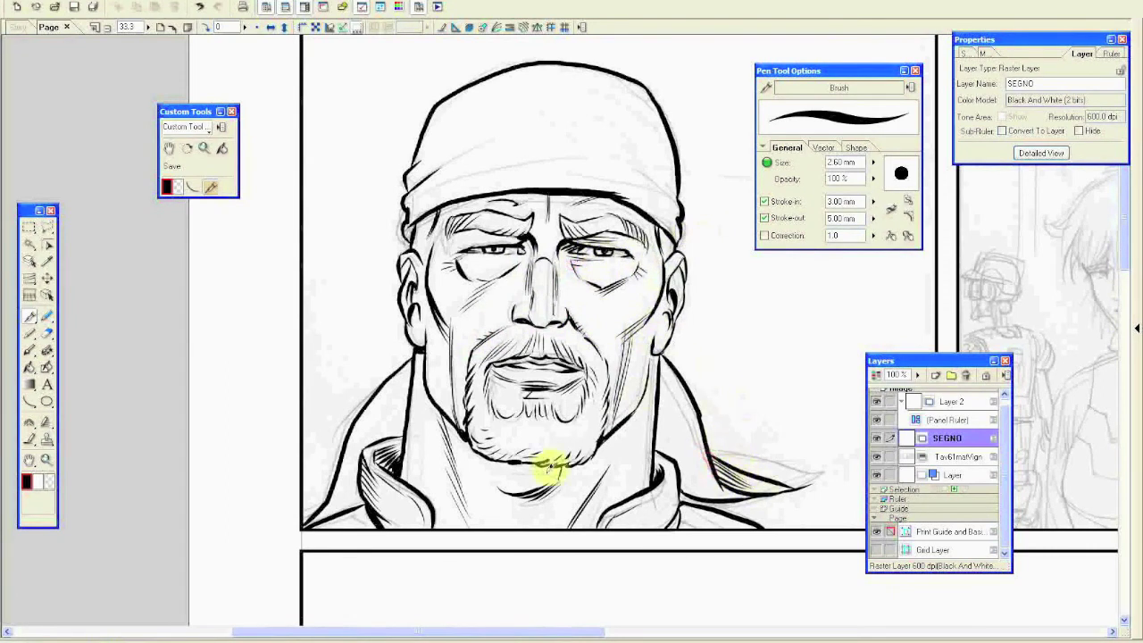
Fill the bandana and the cloth on both sides of the neck with black, and ink the hair at the temples.
click(222, 148)
click(507, 175)
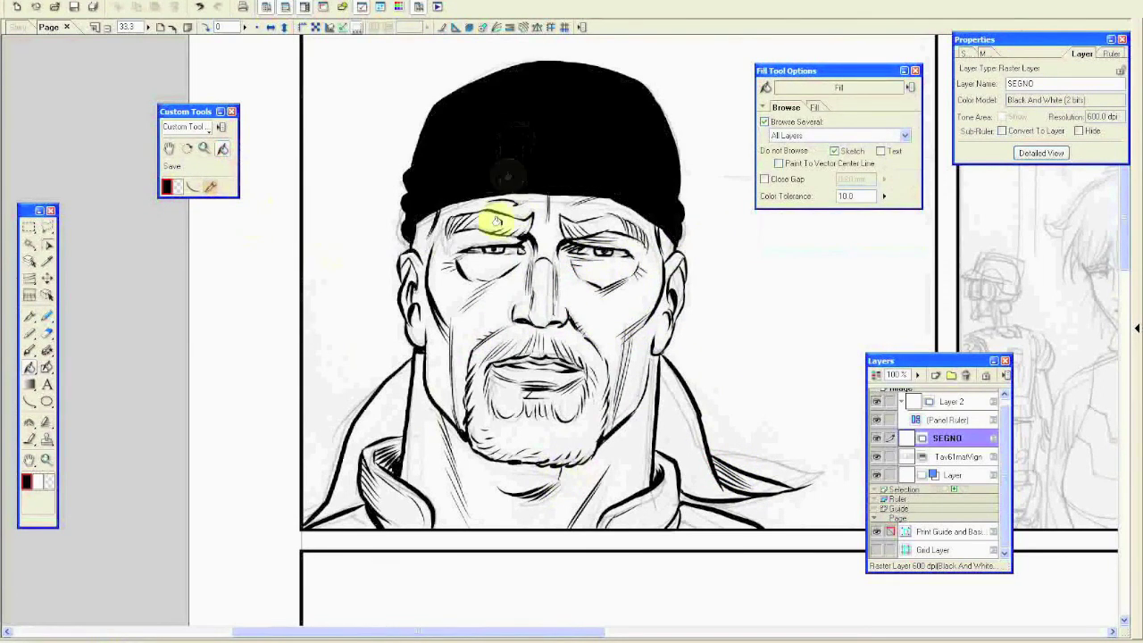
click(385, 410)
click(676, 420)
click(210, 187)
mouse_move(416, 155)
mouse_down()
mouse_move(477, 71)
mouse_move(425, 125)
mouse_move(409, 221)
mouse_move(431, 215)
mouse_up()
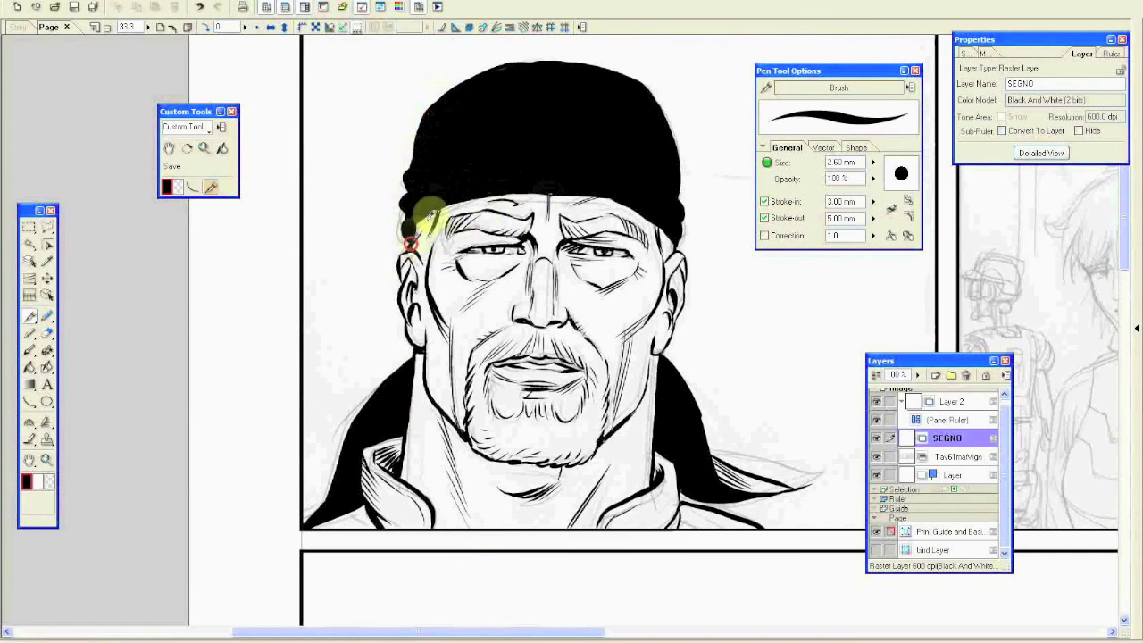
Carve thin fold highlights into the black cloth on both sides of the neck using the transparent colour.
click(178, 187)
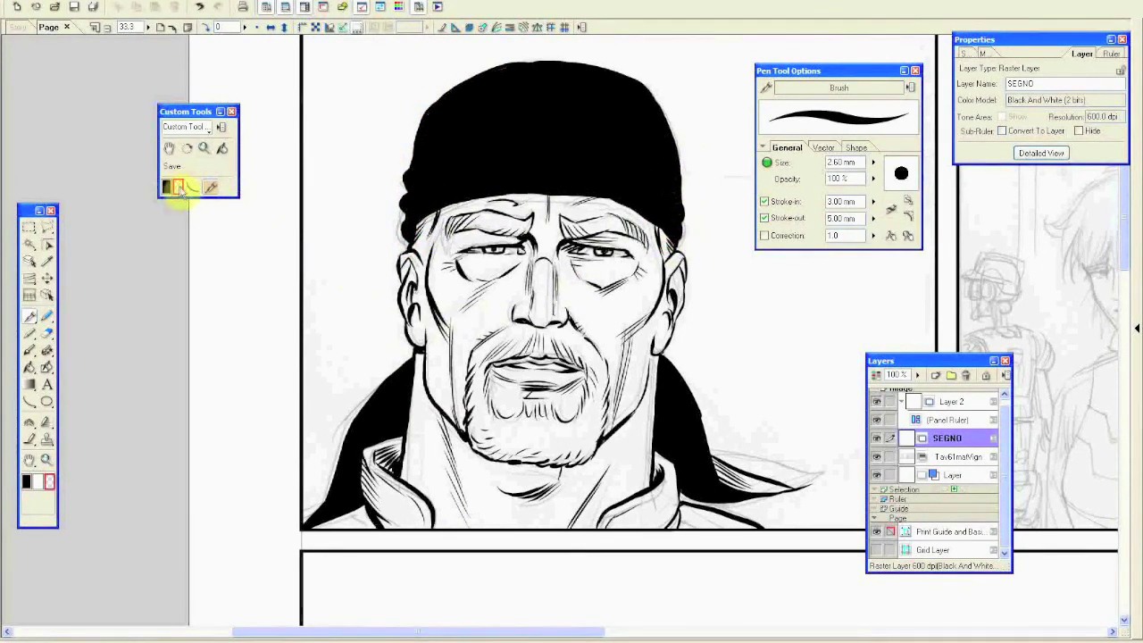
drag(353, 450, 409, 376)
drag(700, 397, 706, 420)
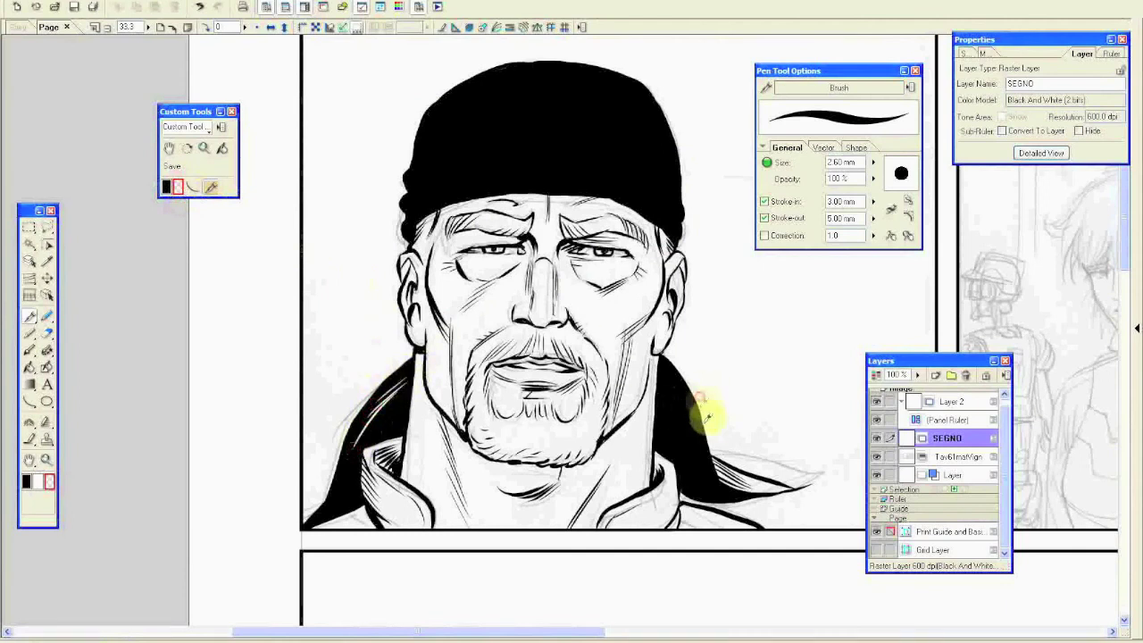
Carve transparent fold highlights across the black bandana's band and sides, and into the pointed cloth tip.
drag(395, 222, 471, 171)
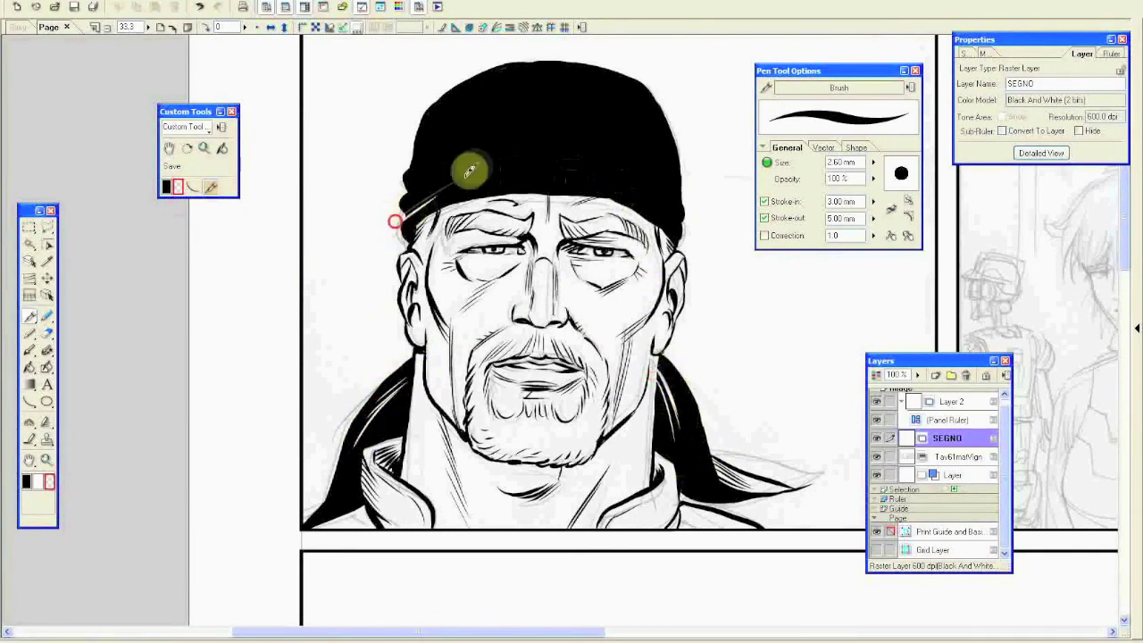
mouse_move(401, 184)
mouse_down()
mouse_move(604, 166)
mouse_move(661, 195)
mouse_move(655, 168)
mouse_up()
drag(495, 177, 636, 181)
drag(410, 161, 457, 120)
drag(685, 198, 675, 163)
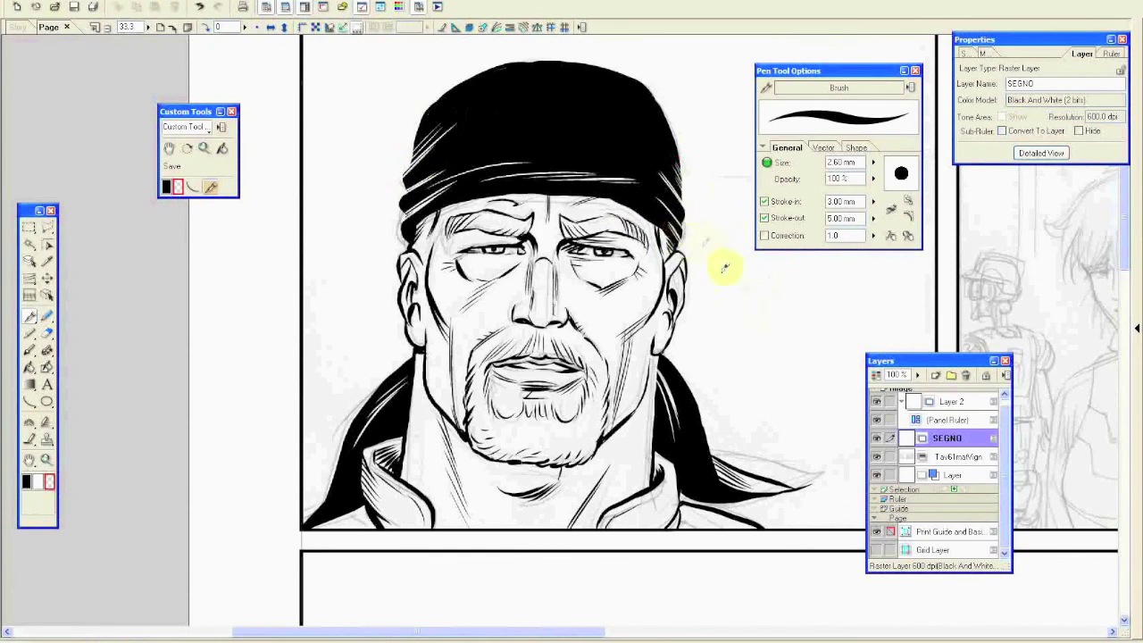
mouse_move(720, 476)
mouse_down()
mouse_move(773, 488)
mouse_move(764, 496)
mouse_up()
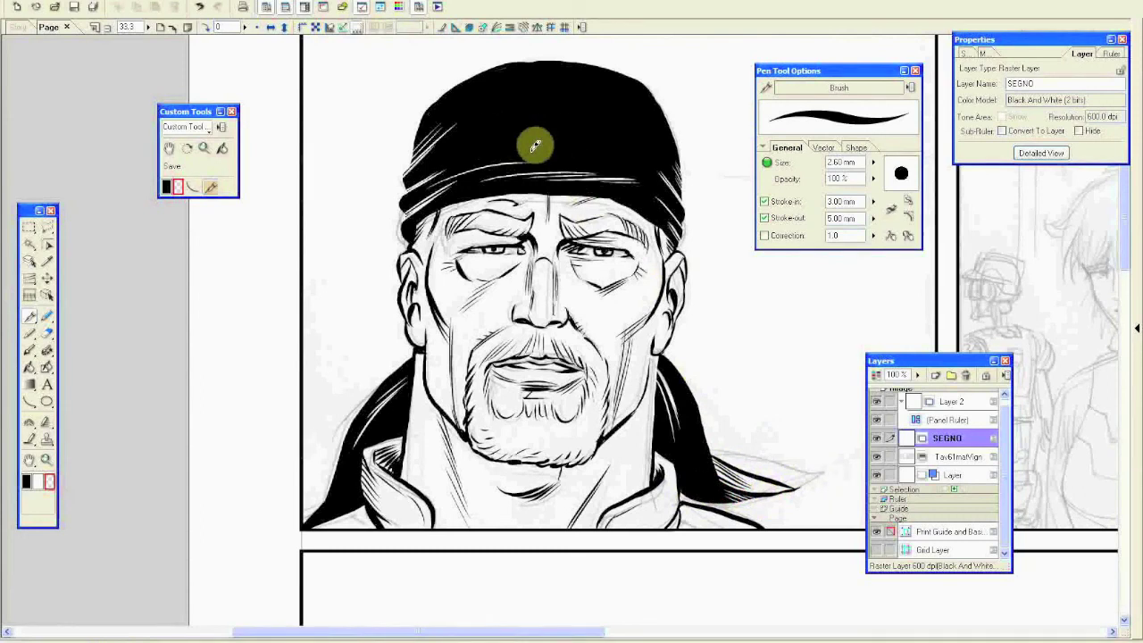
Restore black as the drawing colour and hide the pencil sketch layer beneath the inks.
click(166, 186)
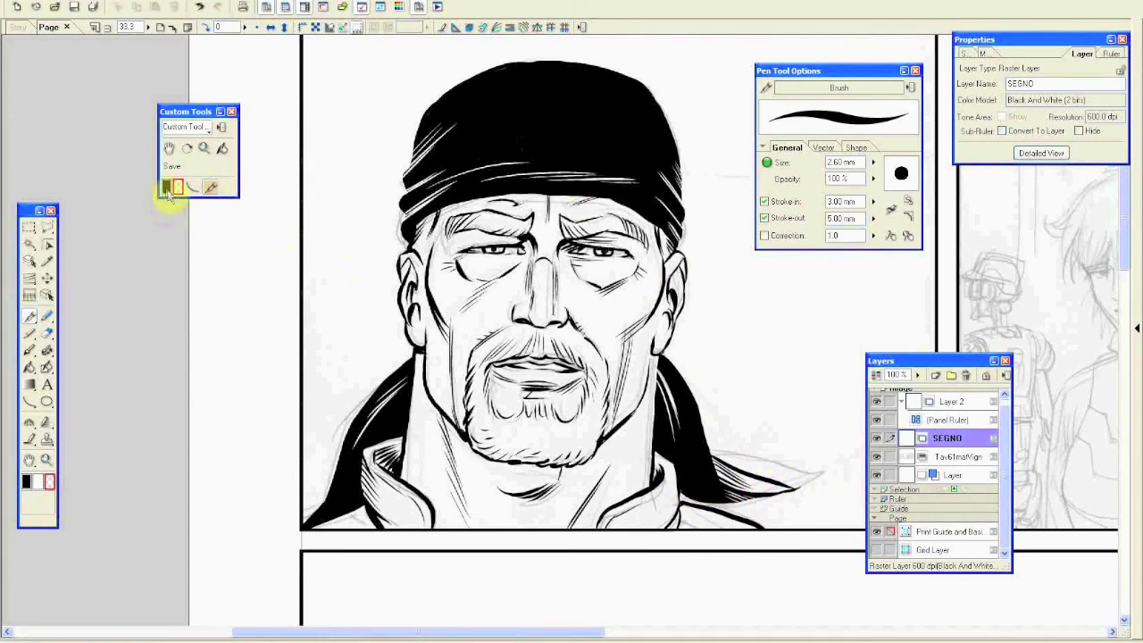
click(877, 458)
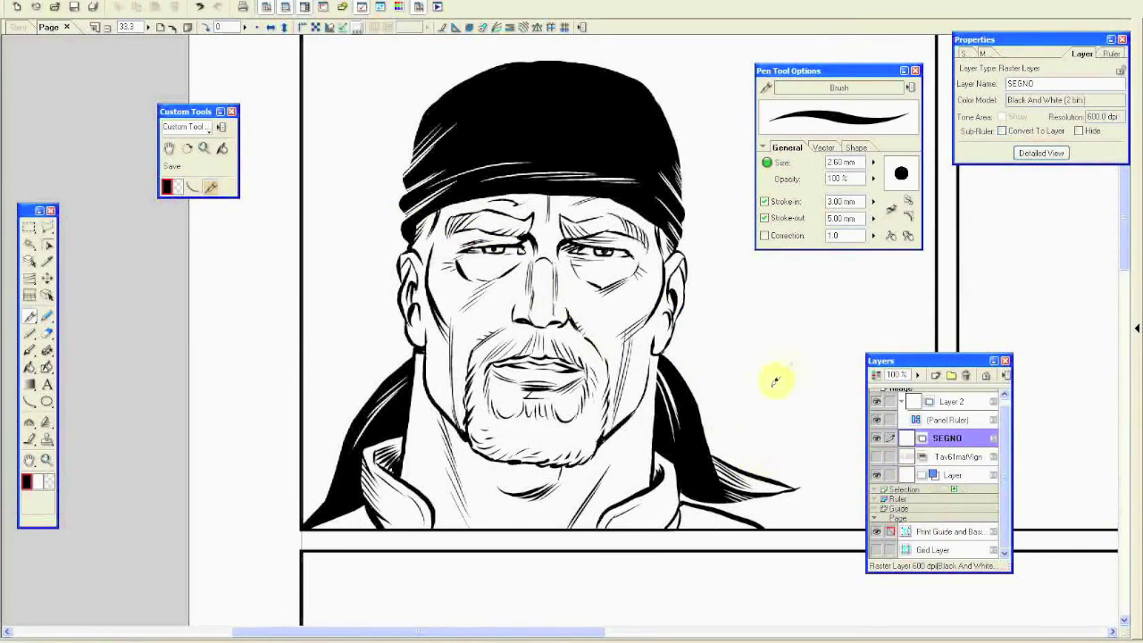